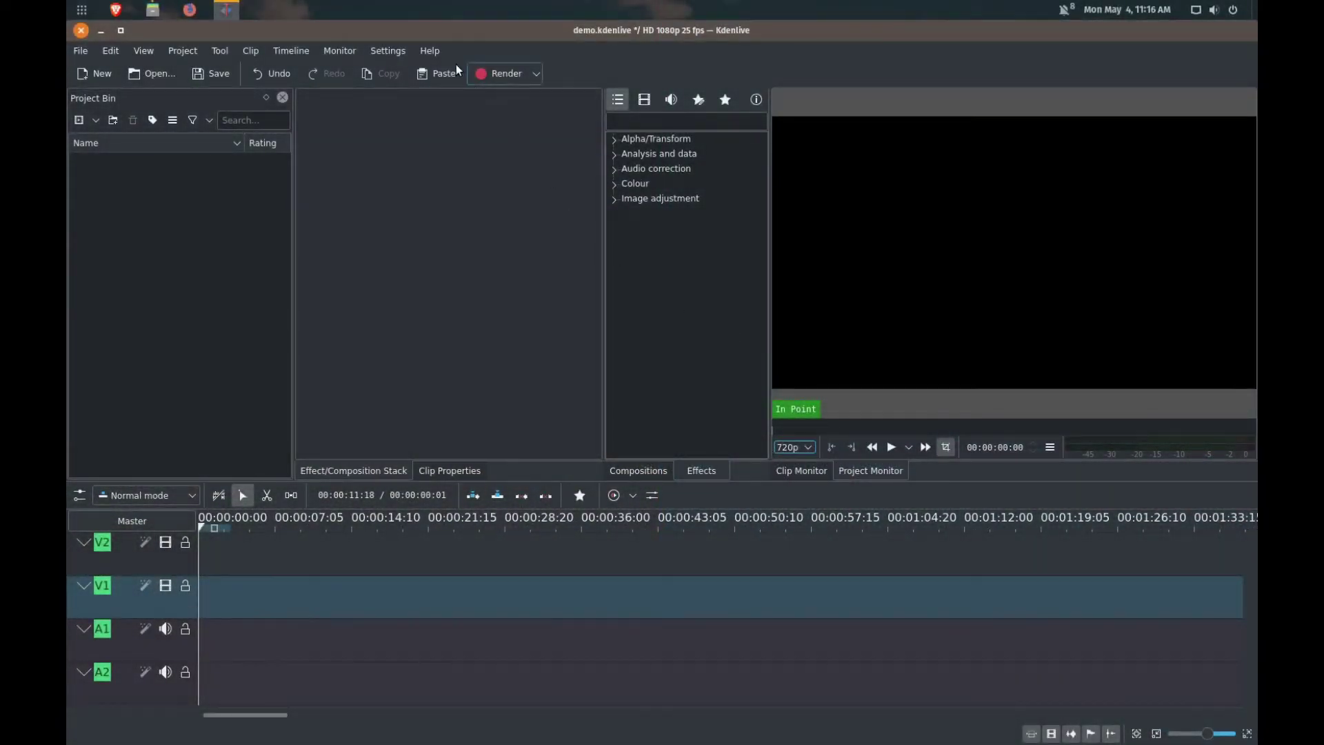
Step: Check Kdenlive's version information from the Help menu, then dismiss it
{"action": "left_click", "coordinate": [431, 52]}
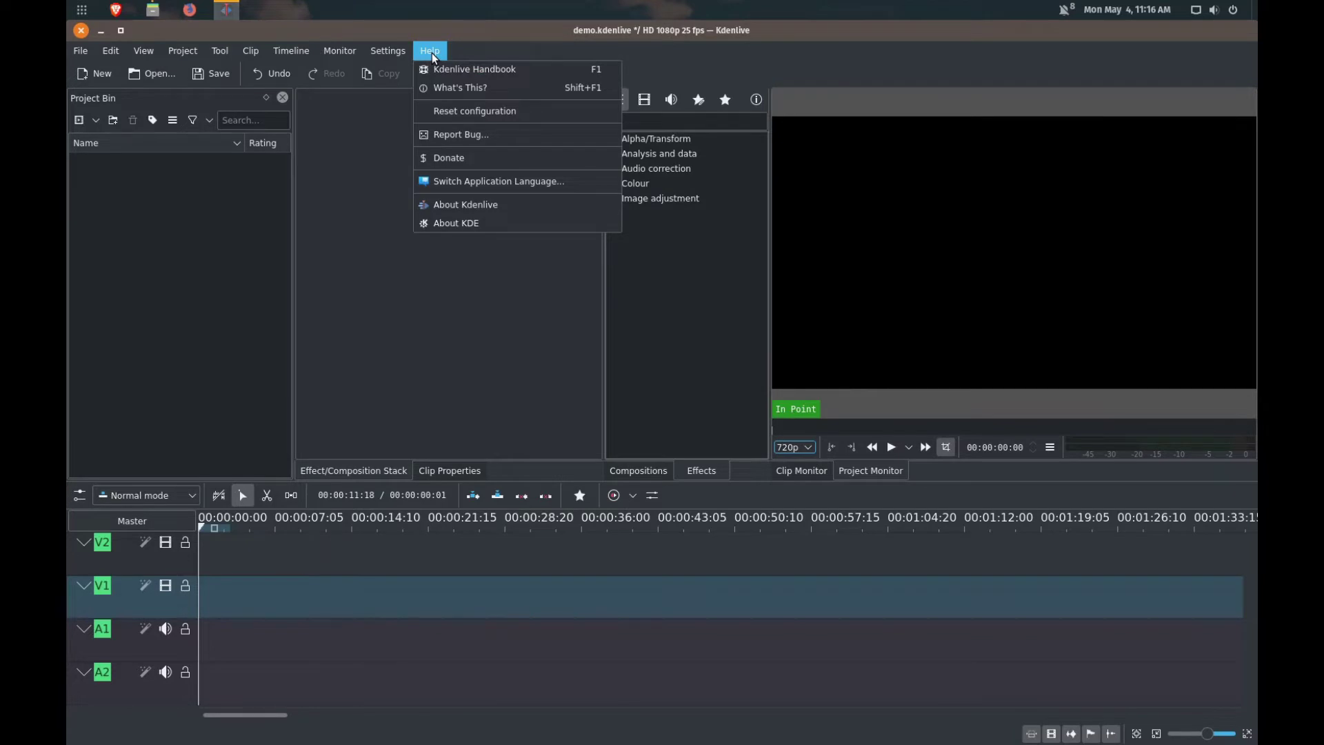
{"action": "left_click", "coordinate": [468, 205]}
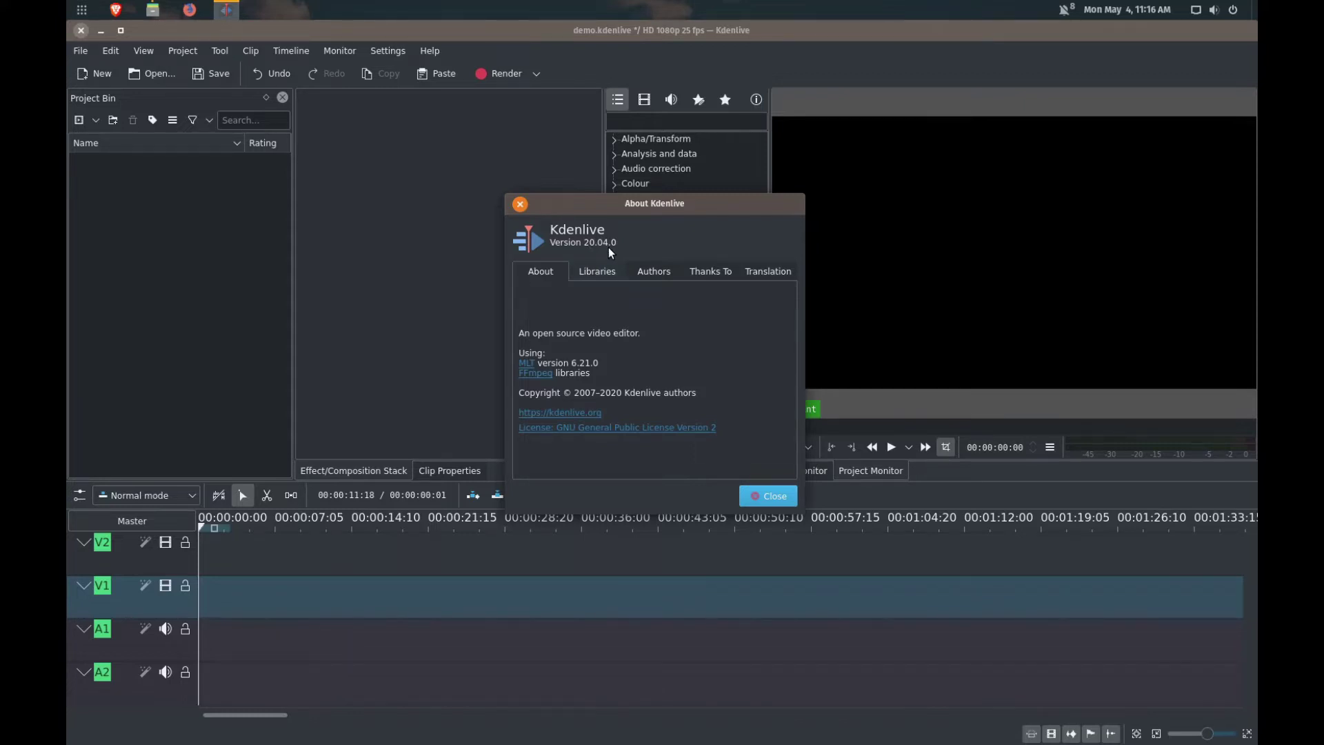
{"action": "left_click", "coordinate": [756, 498]}
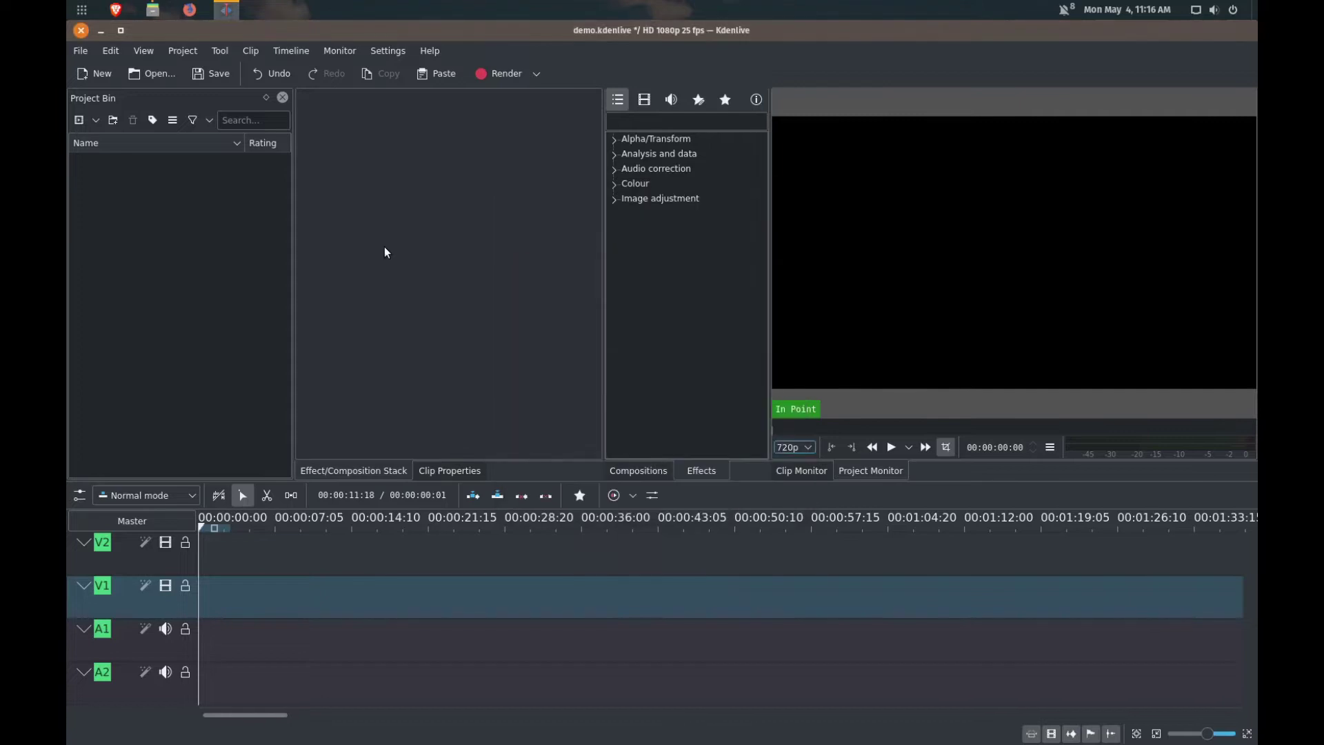
Step: Switch the project profile to HD 1080p 24 fps and save it as demo-2400.kdenlive
{"action": "left_click", "coordinate": [193, 52]}
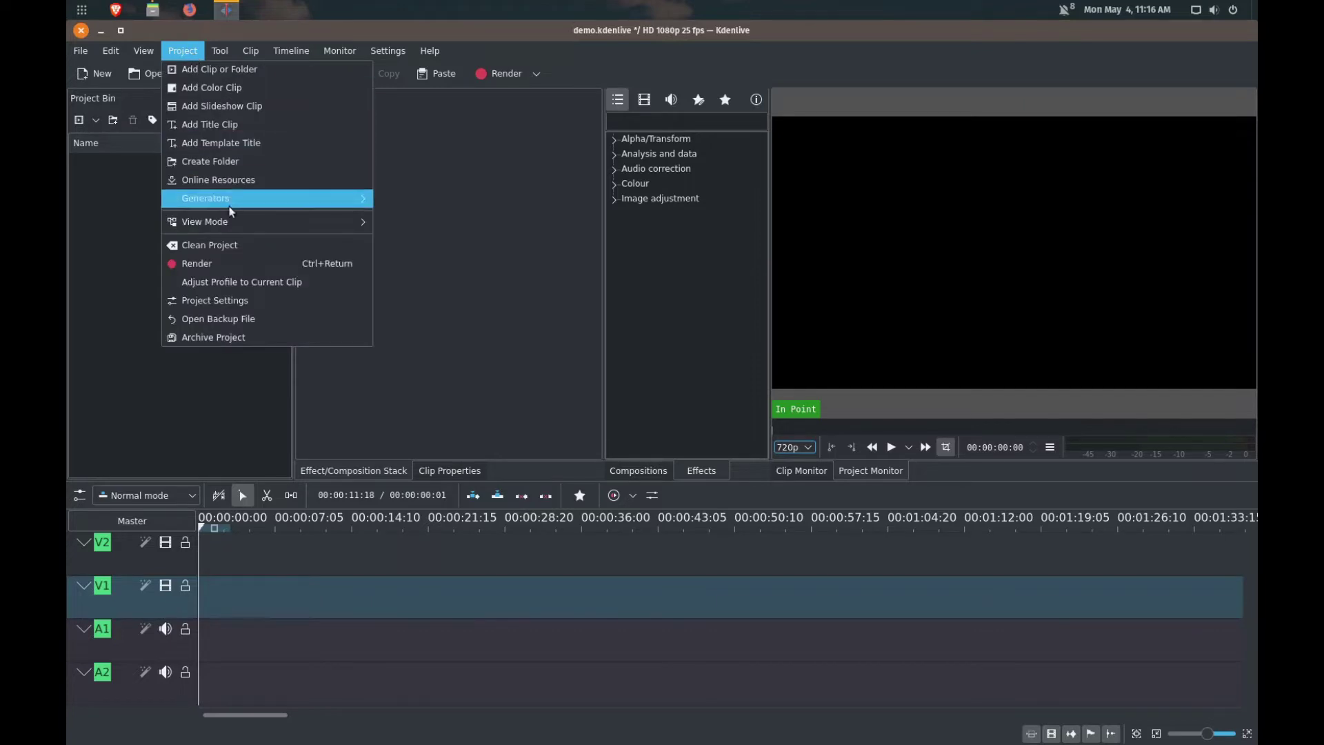
{"action": "left_click", "coordinate": [247, 296]}
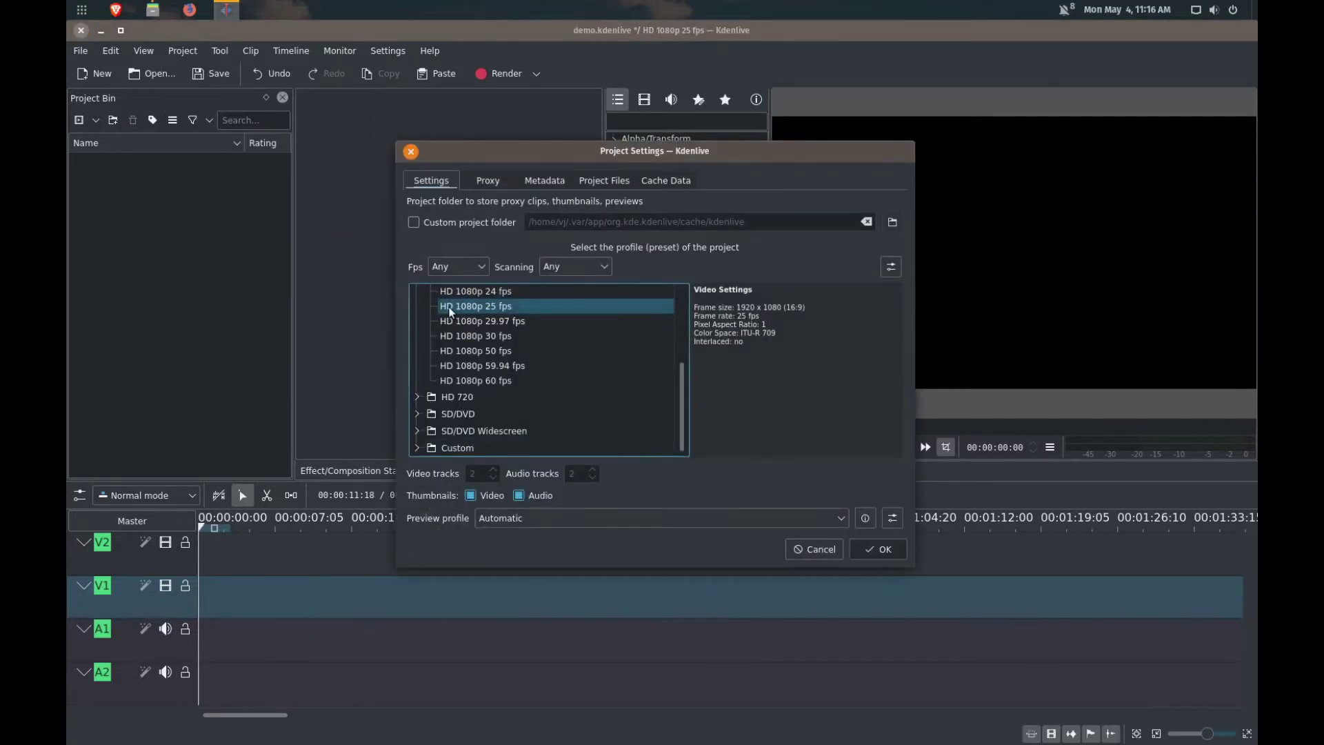
{"action": "left_click", "coordinate": [481, 295]}
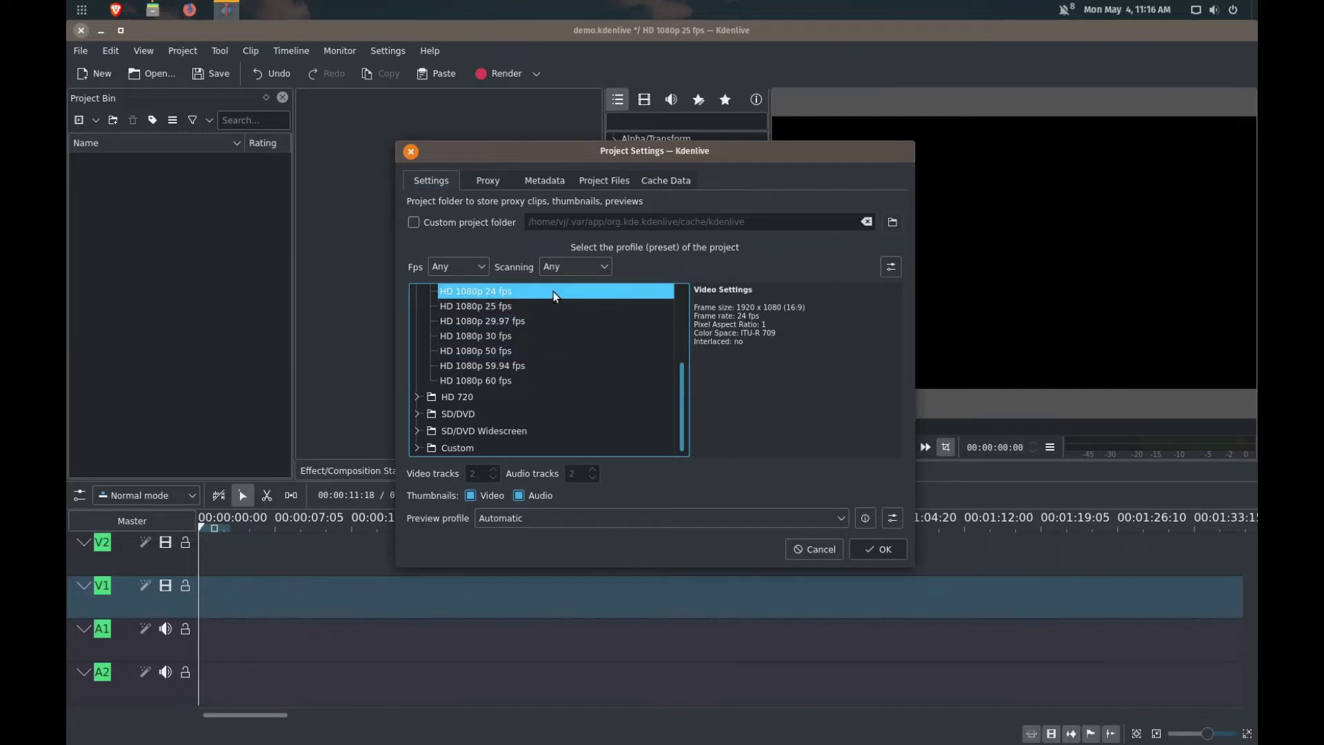
{"action": "left_click", "coordinate": [867, 549]}
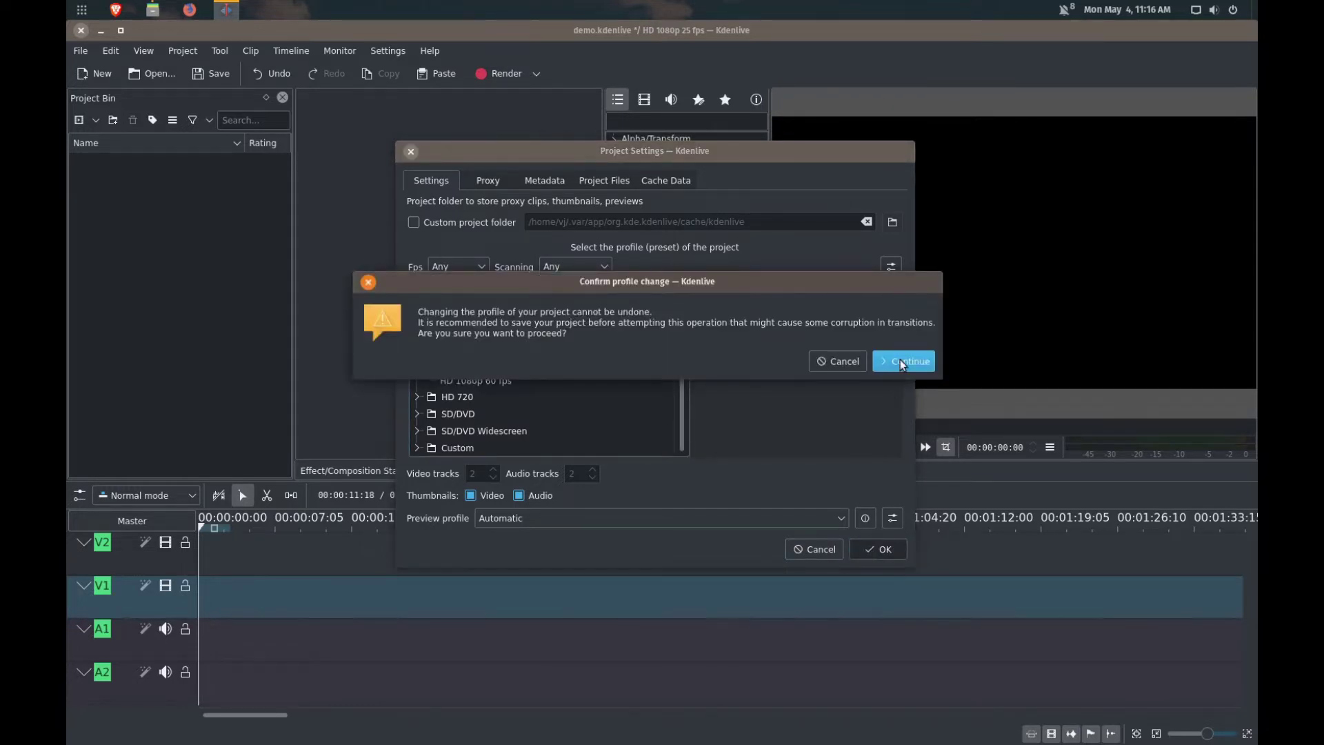
{"action": "left_click", "coordinate": [901, 362]}
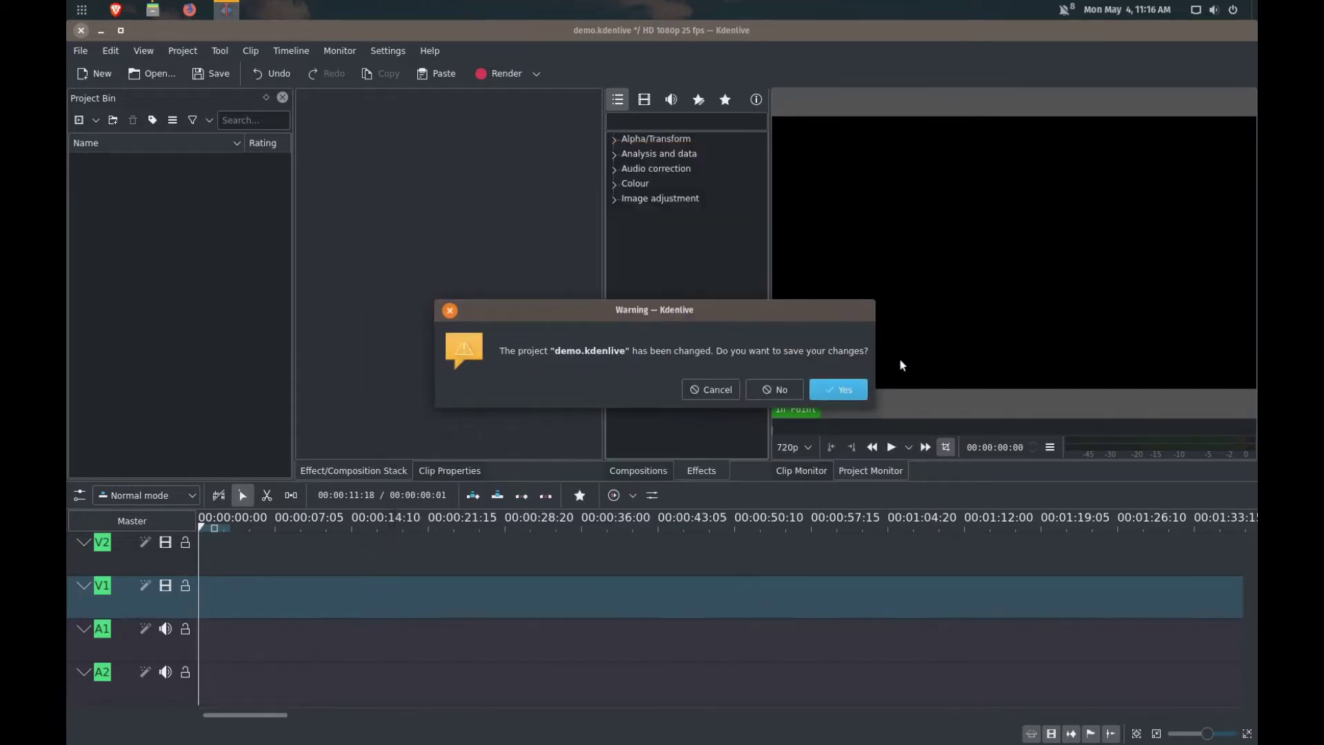
{"action": "left_click", "coordinate": [833, 383]}
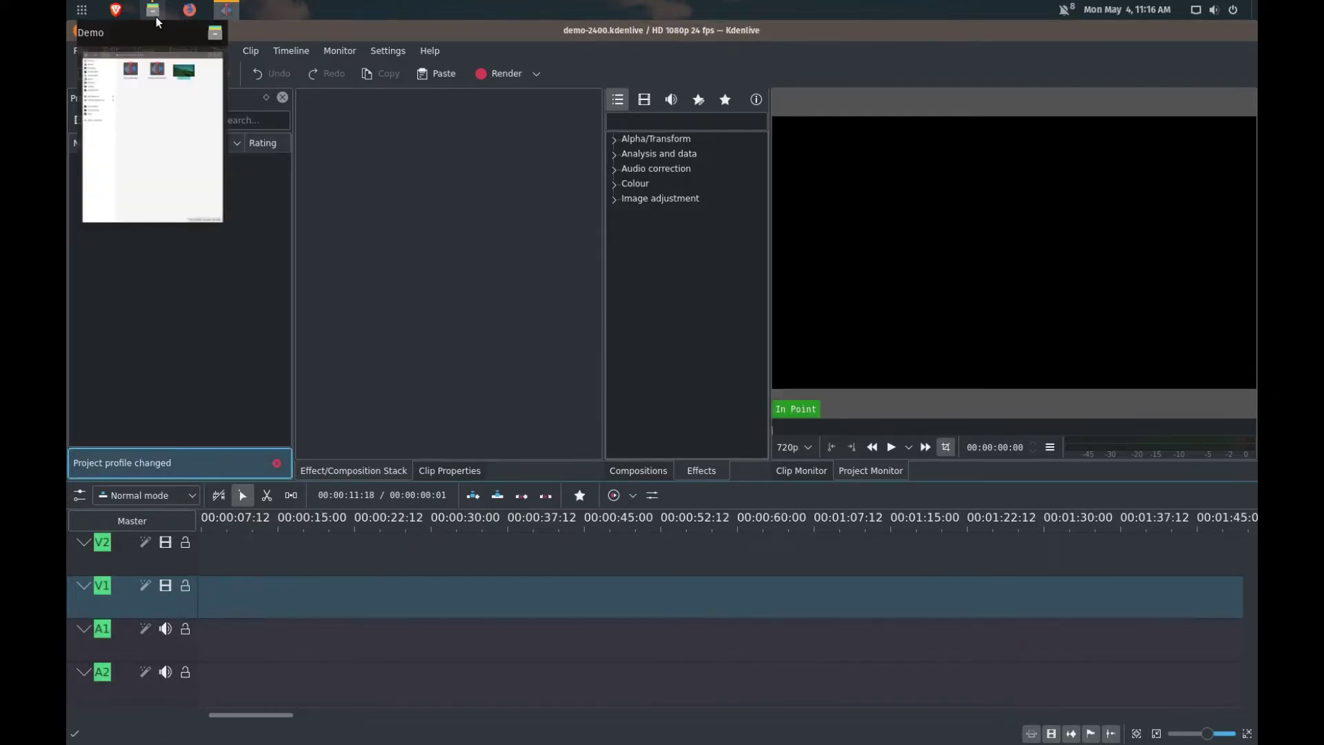
Step: Import DJI_0122.MP4 from the Demo folder into the Project Bin, keeping the 24 fps profile
{"action": "left_click", "coordinate": [156, 16]}
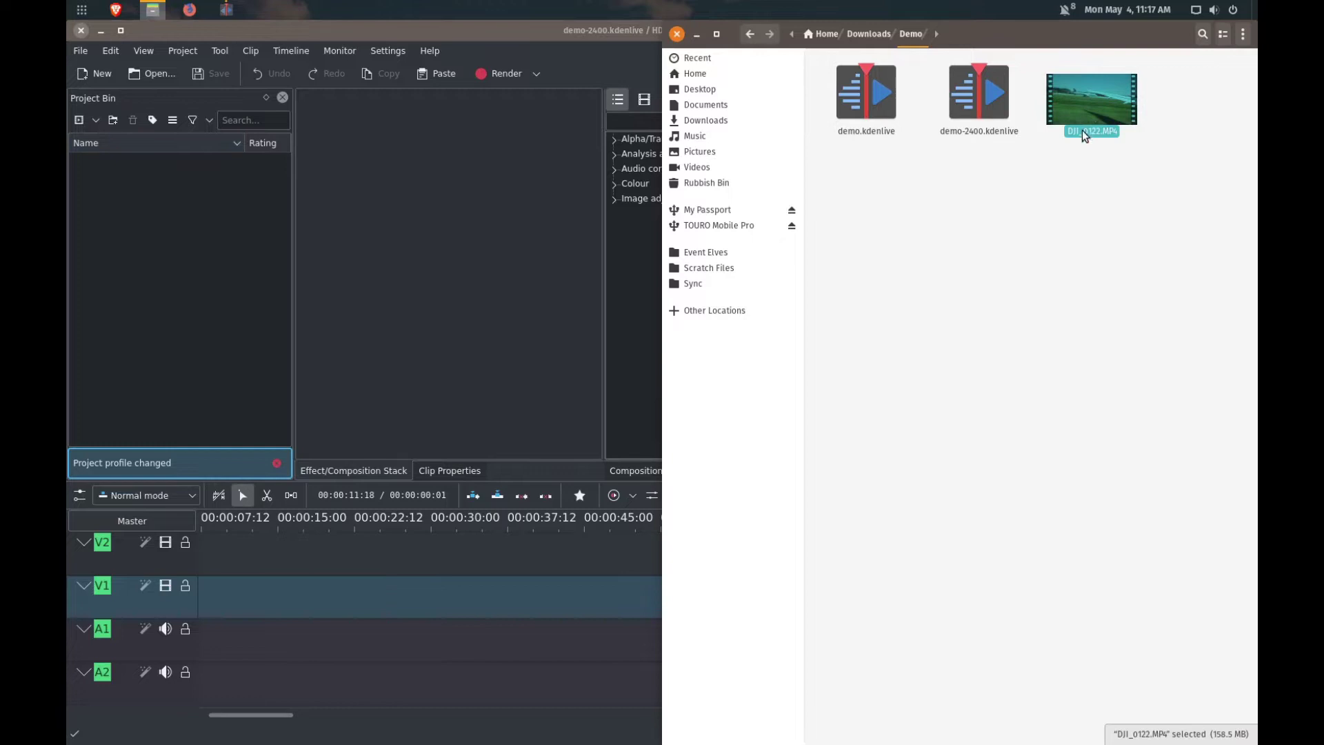
{"action": "left_click_drag", "start_coordinate": [1090, 110], "coordinate": [161, 233]}
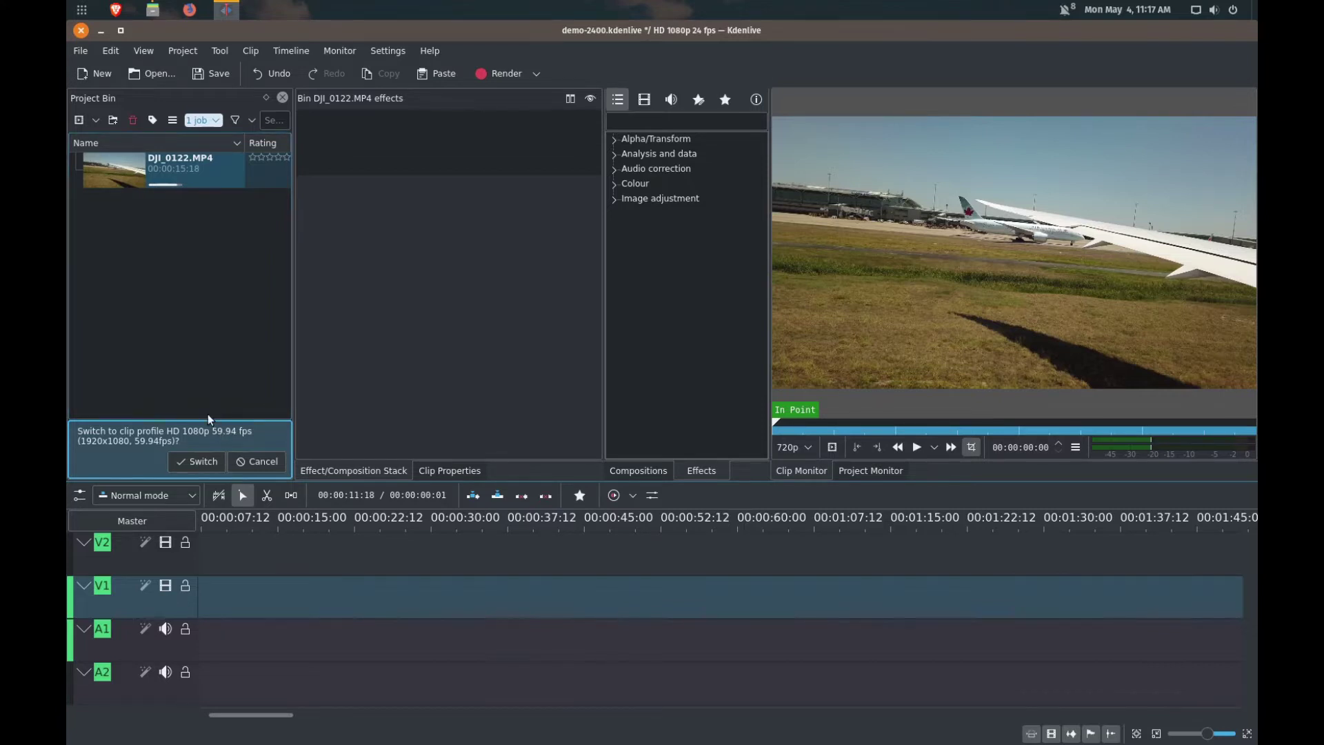
{"action": "left_click", "coordinate": [264, 461]}
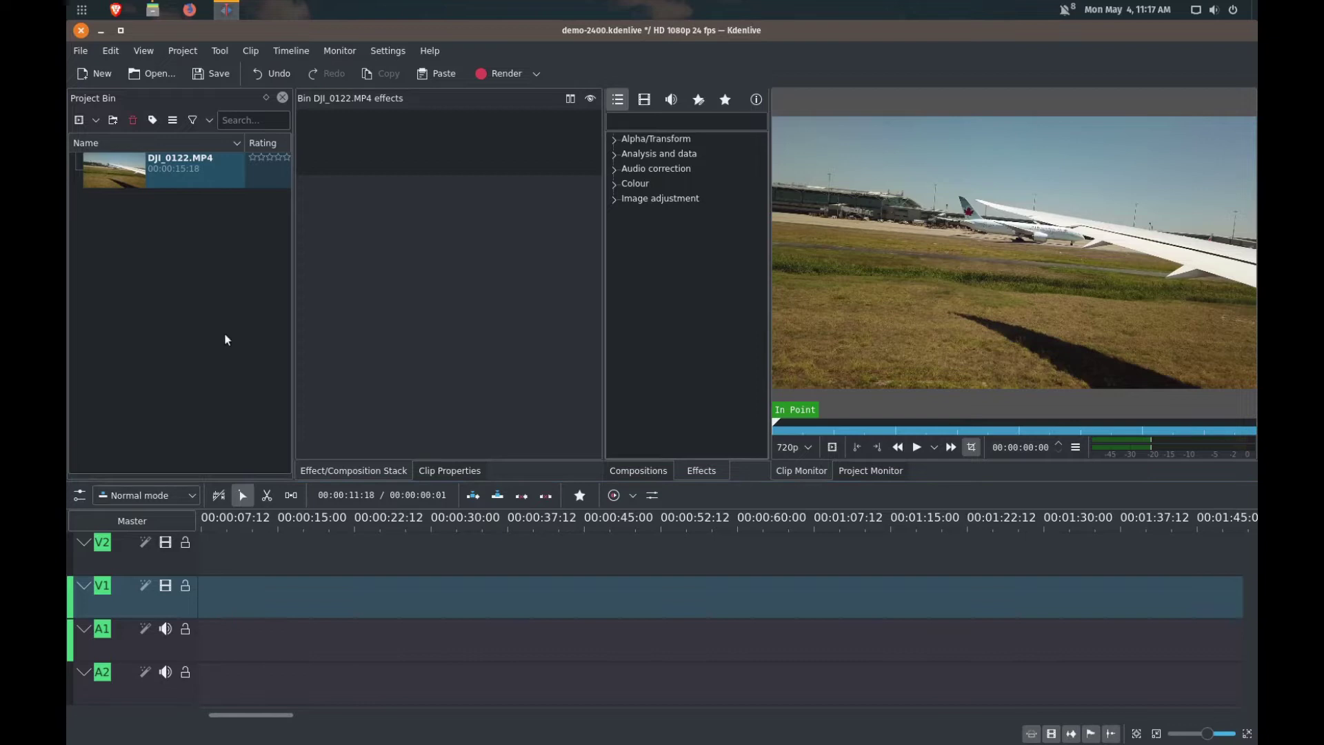
Step: Place DJI_0122.MP4 on tracks V1 and A1 and shift it toward the timeline start
{"action": "left_click_drag", "start_coordinate": [167, 162], "coordinate": [251, 592]}
{"action": "left_click_drag", "start_coordinate": [342, 598], "coordinate": [305, 598]}
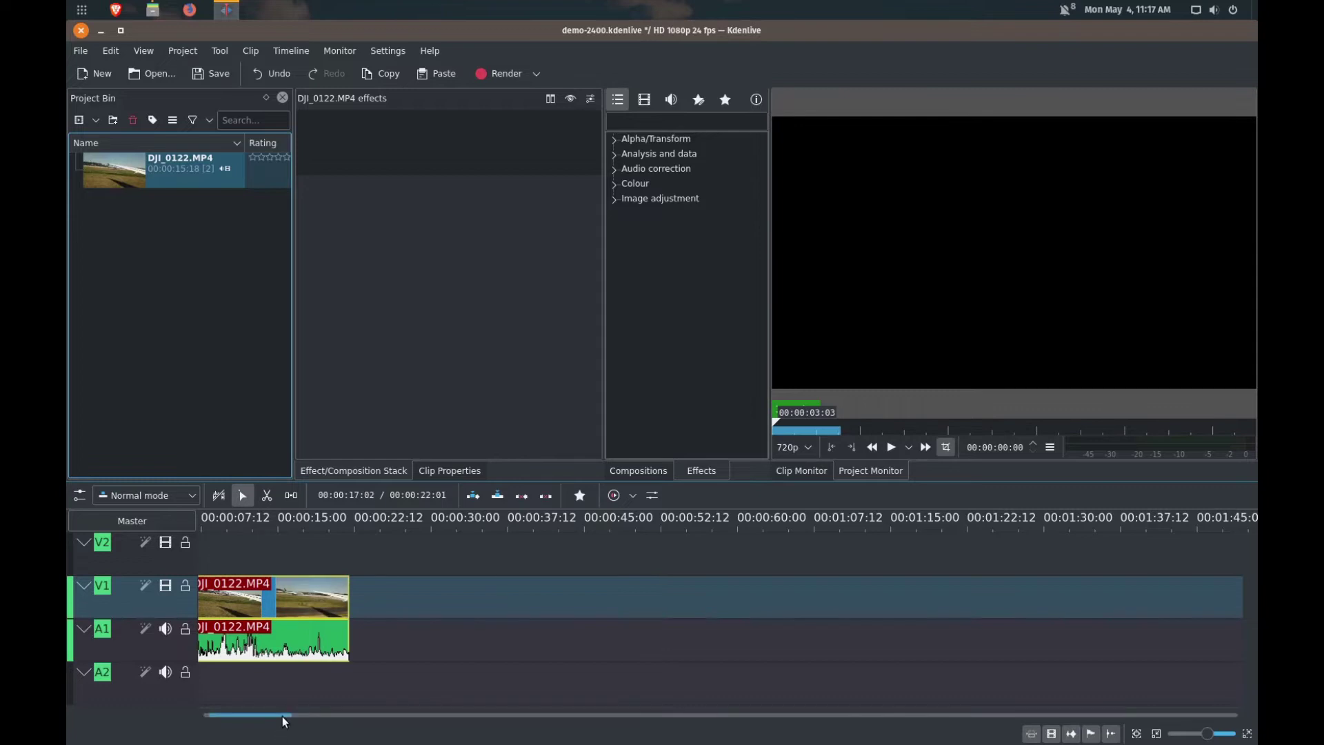
{"action": "left_click_drag", "start_coordinate": [283, 715], "coordinate": [247, 714]}
Step: Remove the leading gap so the clip starts at zero, and ungroup its video and audio
{"action": "right_click", "coordinate": [230, 601]}
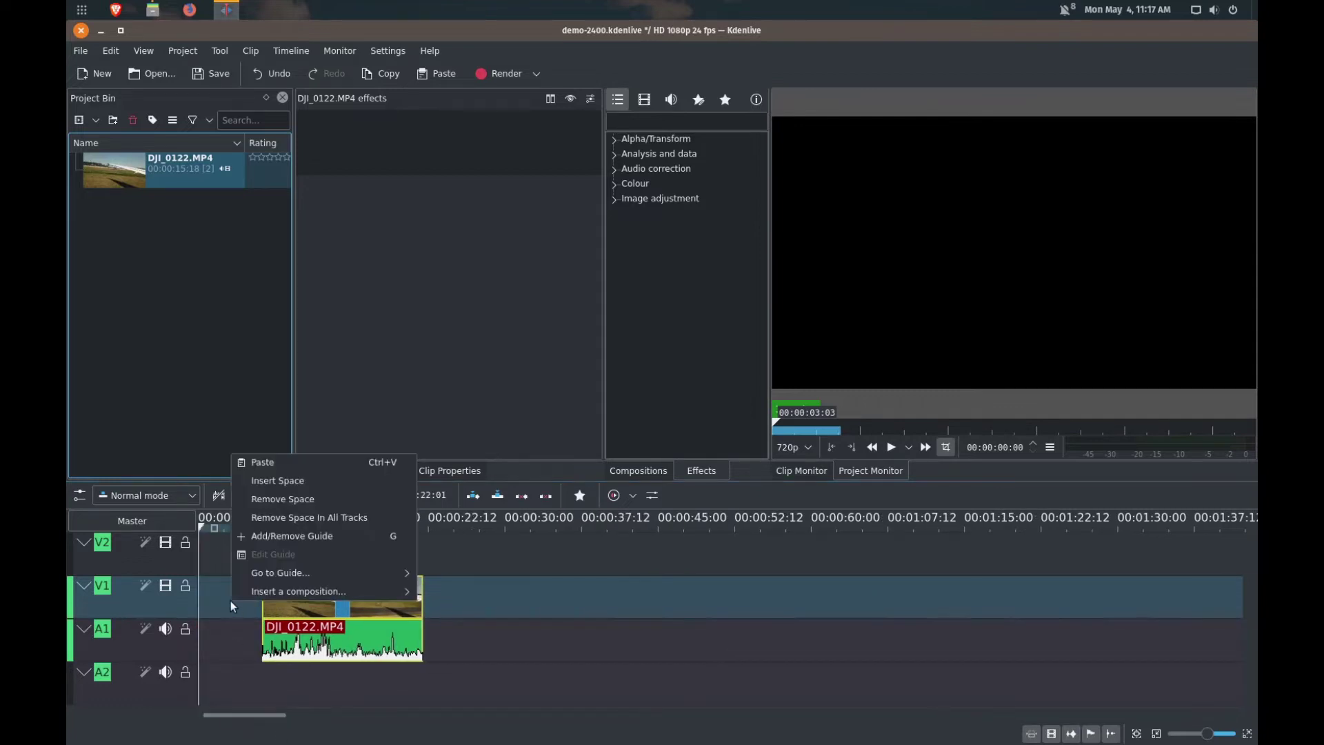
{"action": "left_click", "coordinate": [275, 510]}
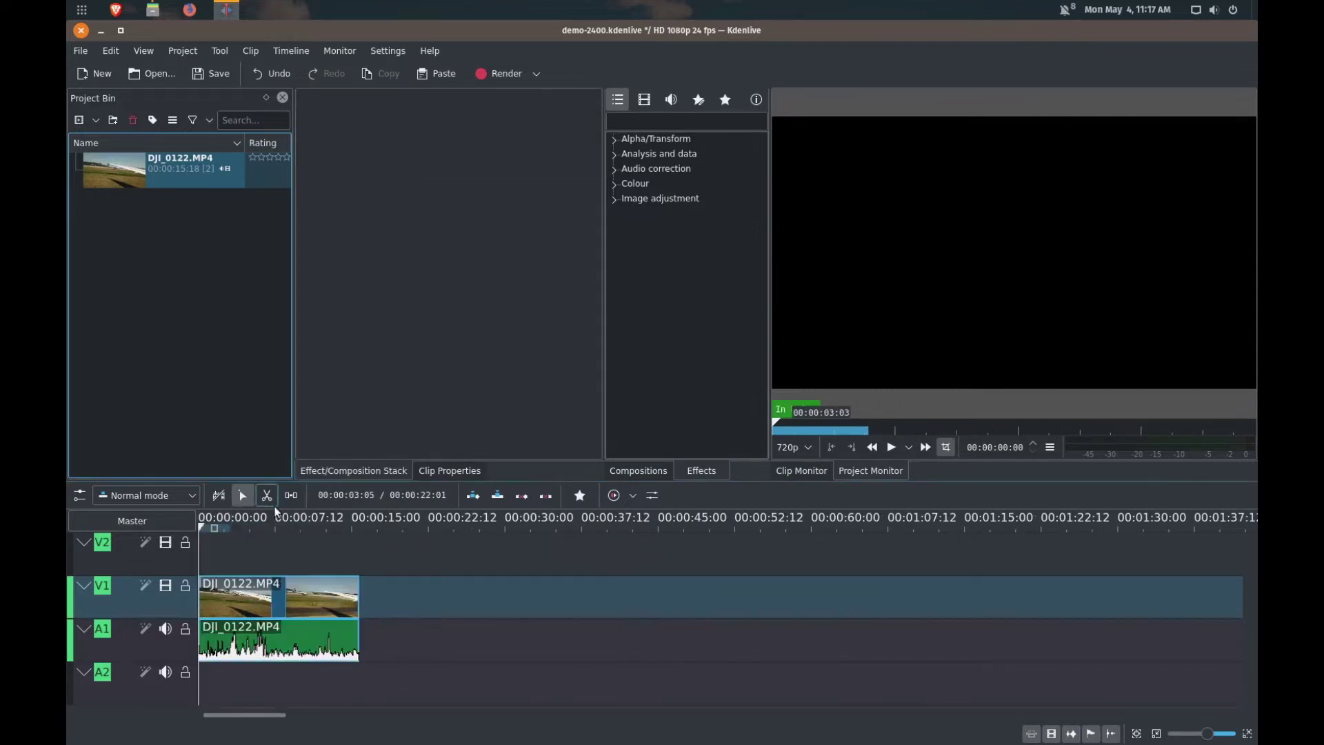
{"action": "right_click", "coordinate": [328, 601]}
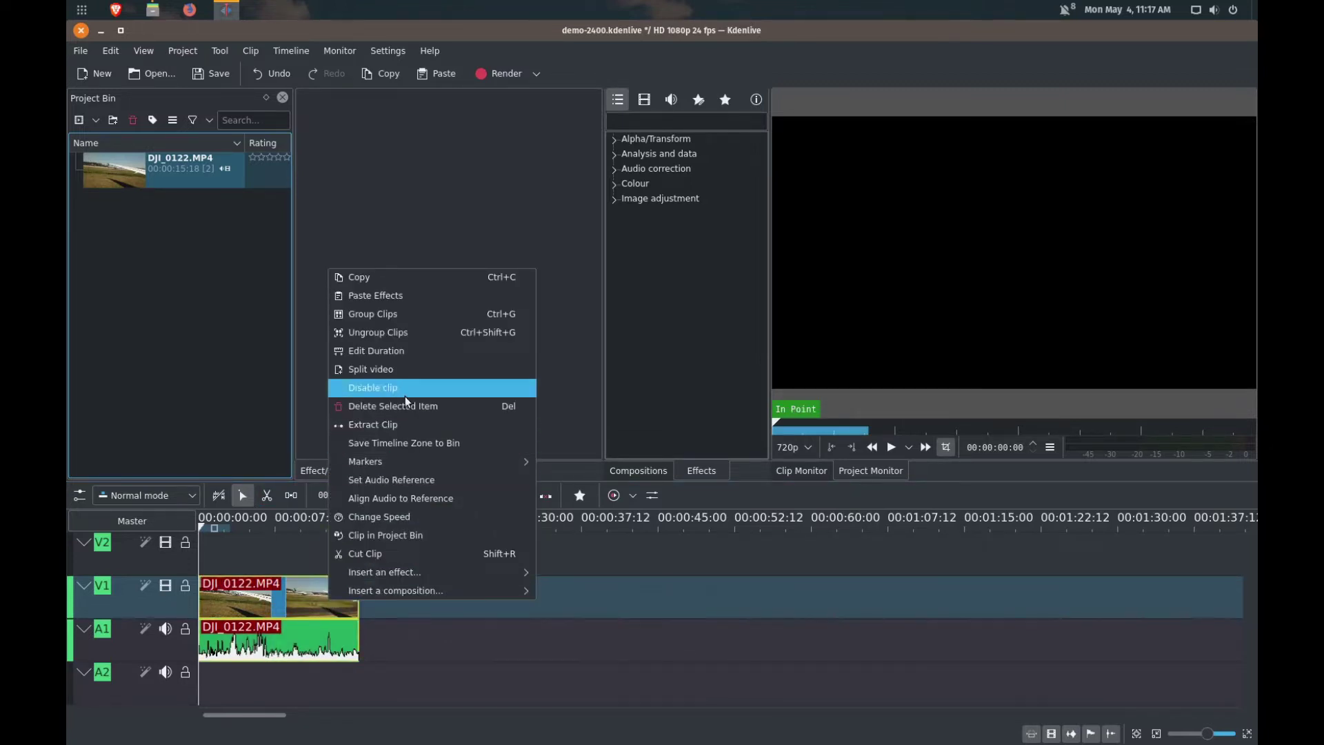
{"action": "left_click", "coordinate": [415, 333]}
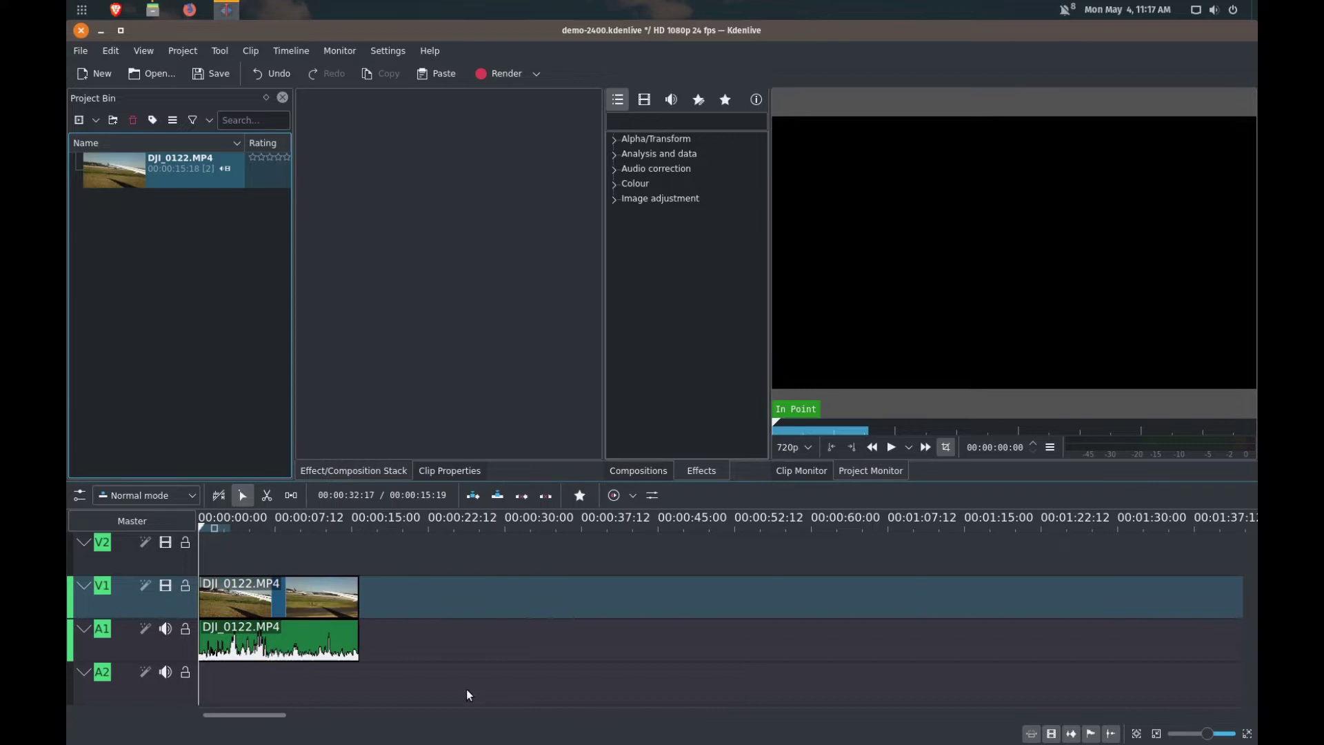
Step: Delete the audio clip from A1 and play back the timeline preview
{"action": "left_click", "coordinate": [310, 641]}
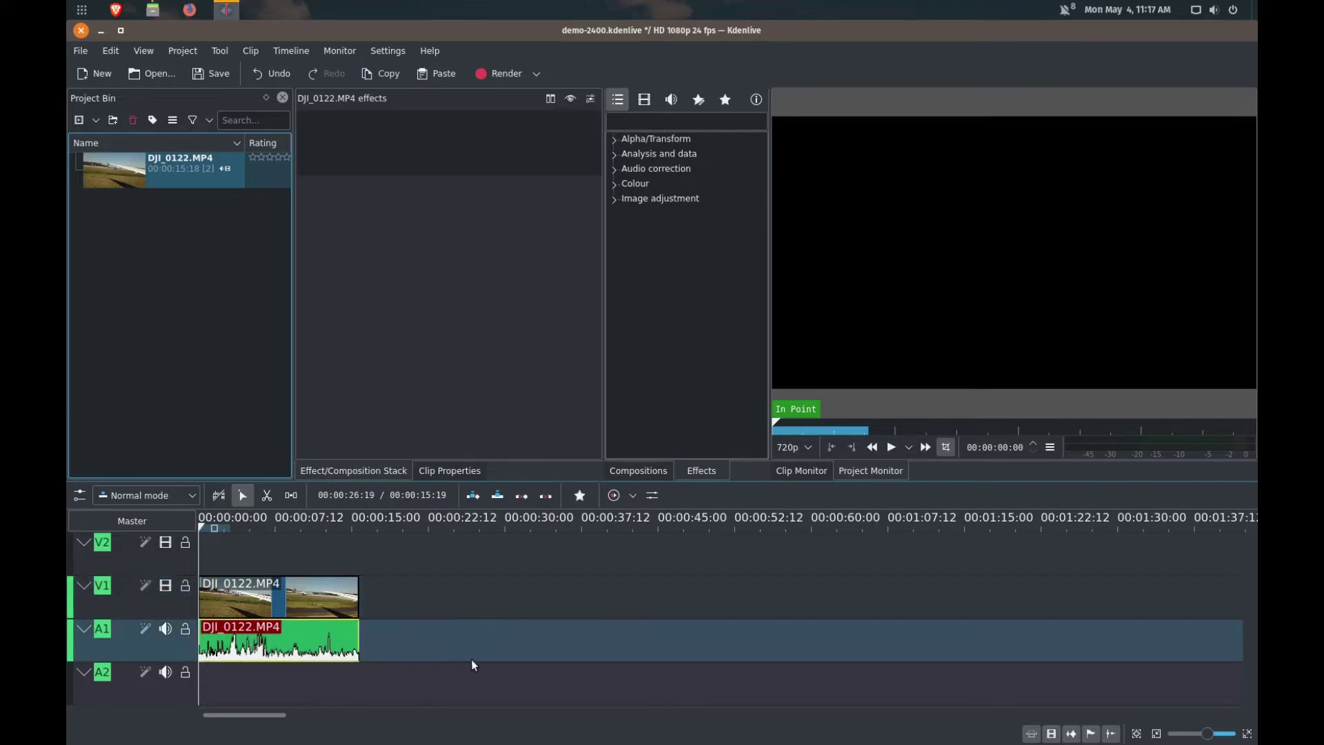
{"action": "key", "text": "Delete"}
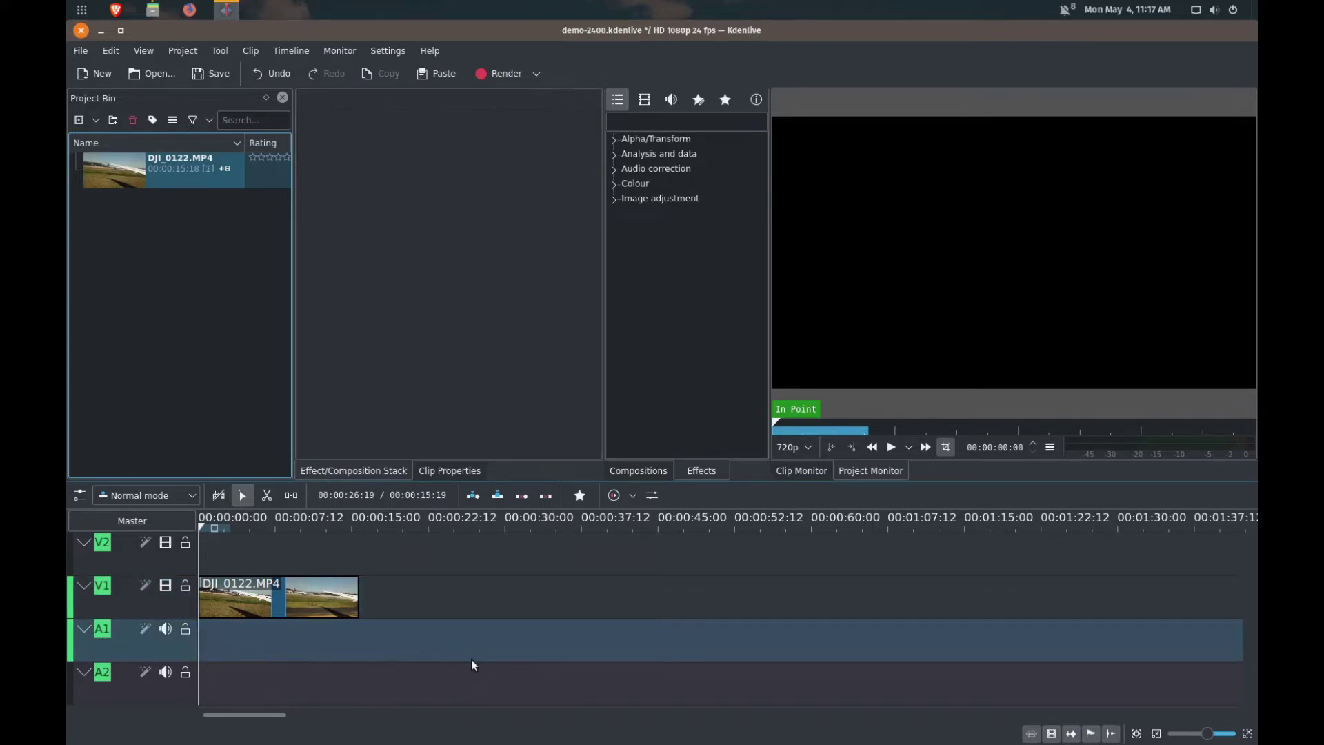
{"action": "key", "text": "space"}
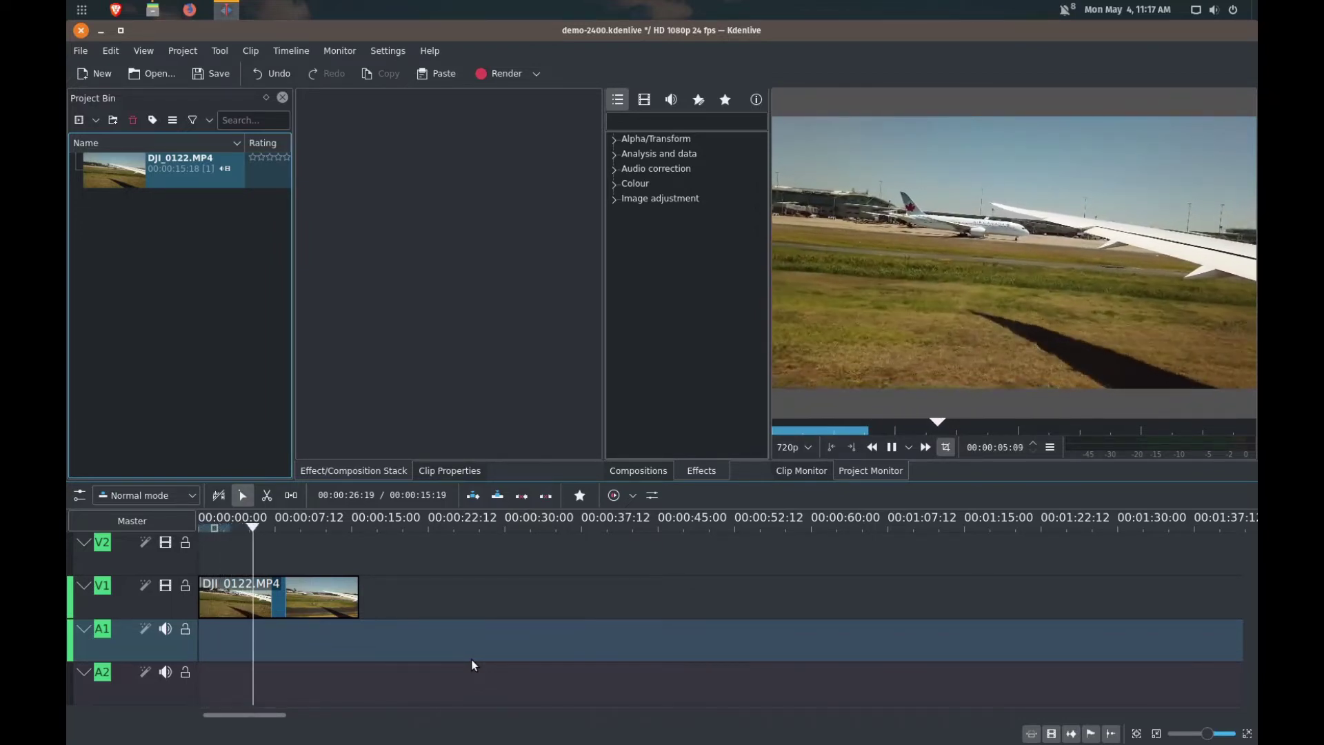
{"action": "key", "text": "space"}
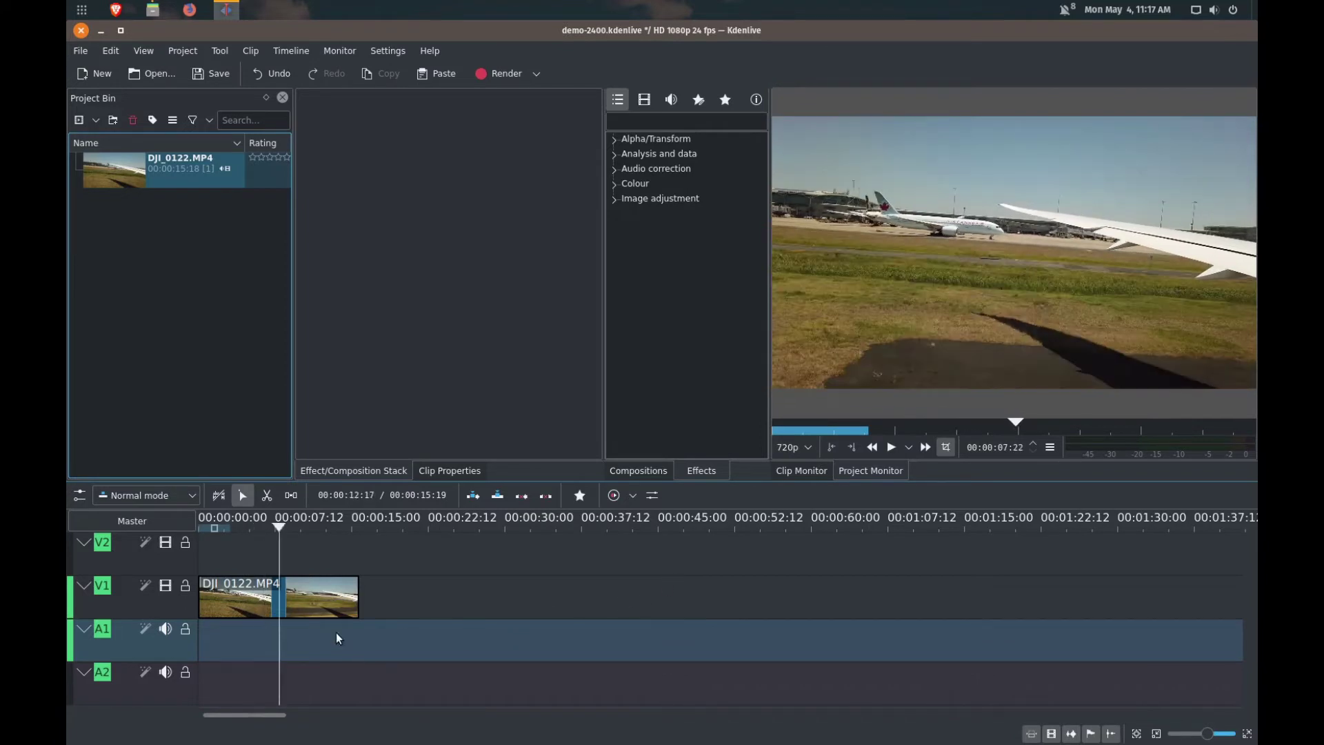
Step: Copy the V1 airplane clip and paste a copy onto the empty V2 track
{"action": "left_click", "coordinate": [321, 599]}
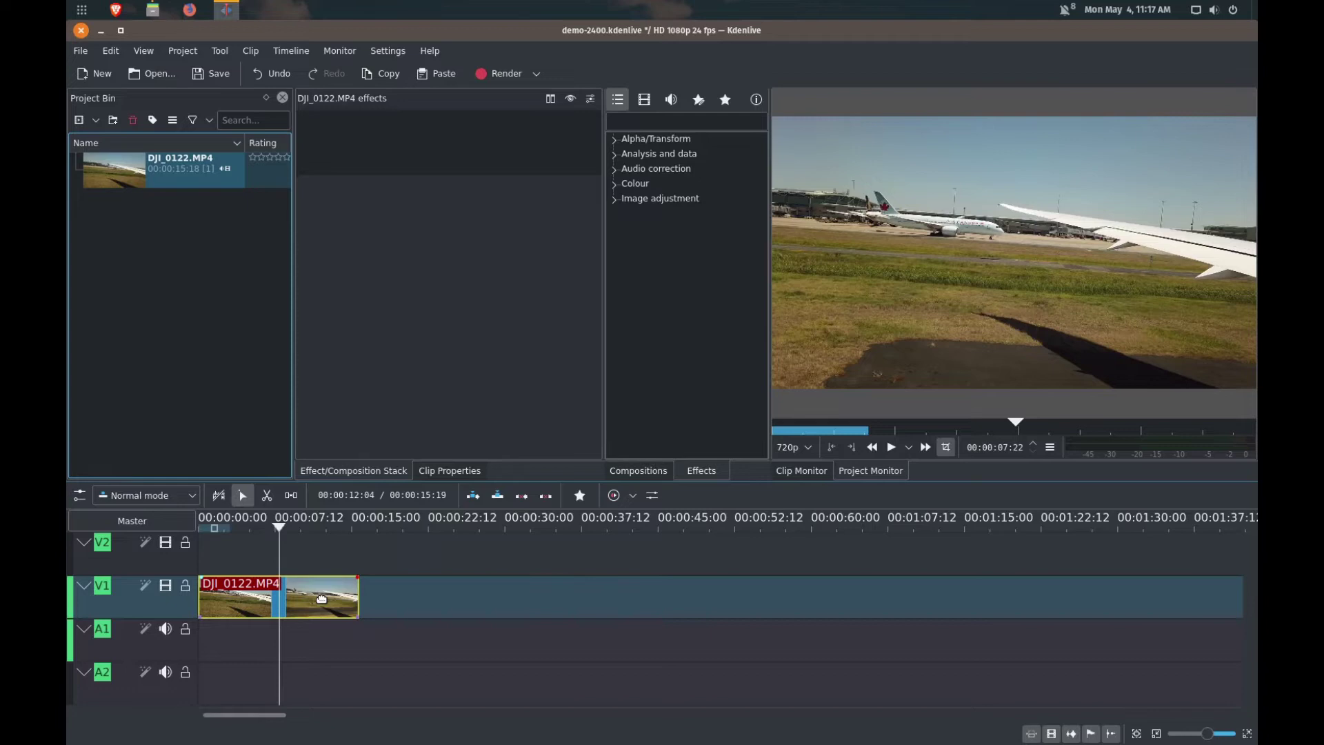
{"action": "right_click", "coordinate": [322, 598]}
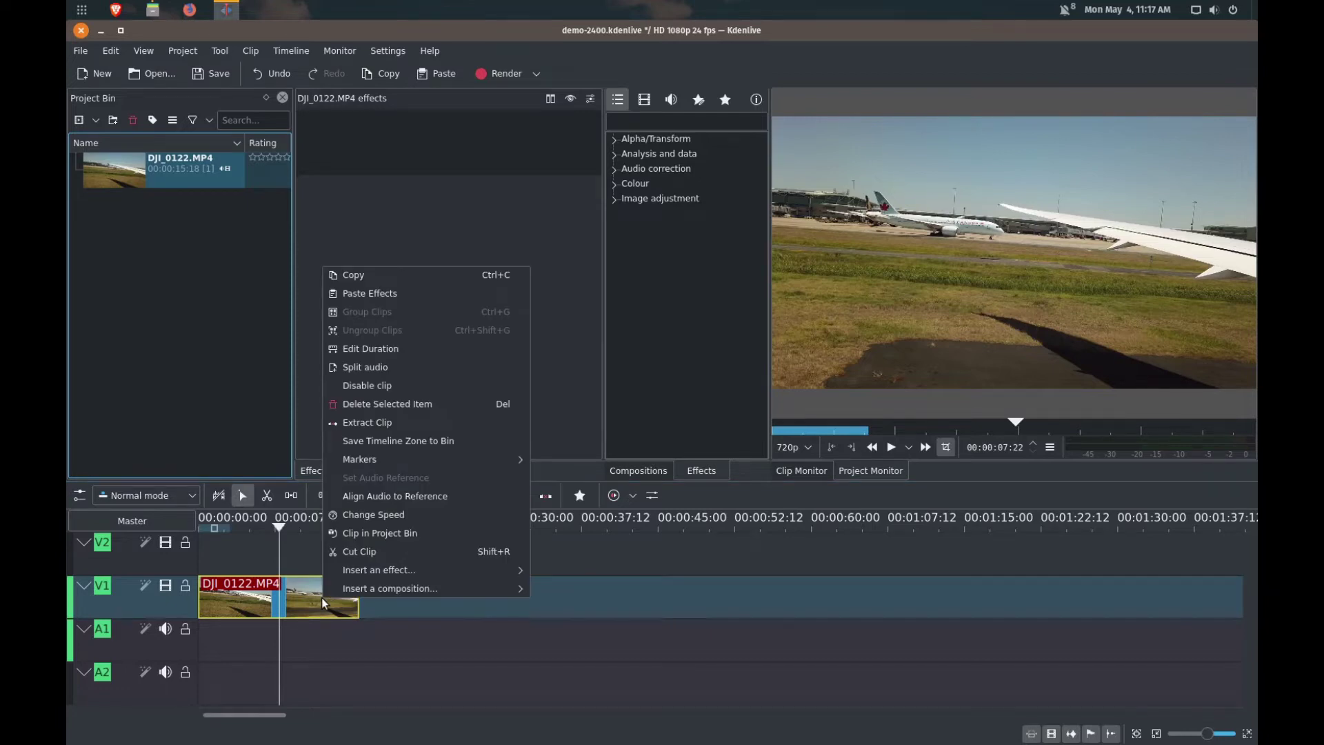
{"action": "left_click", "coordinate": [381, 275]}
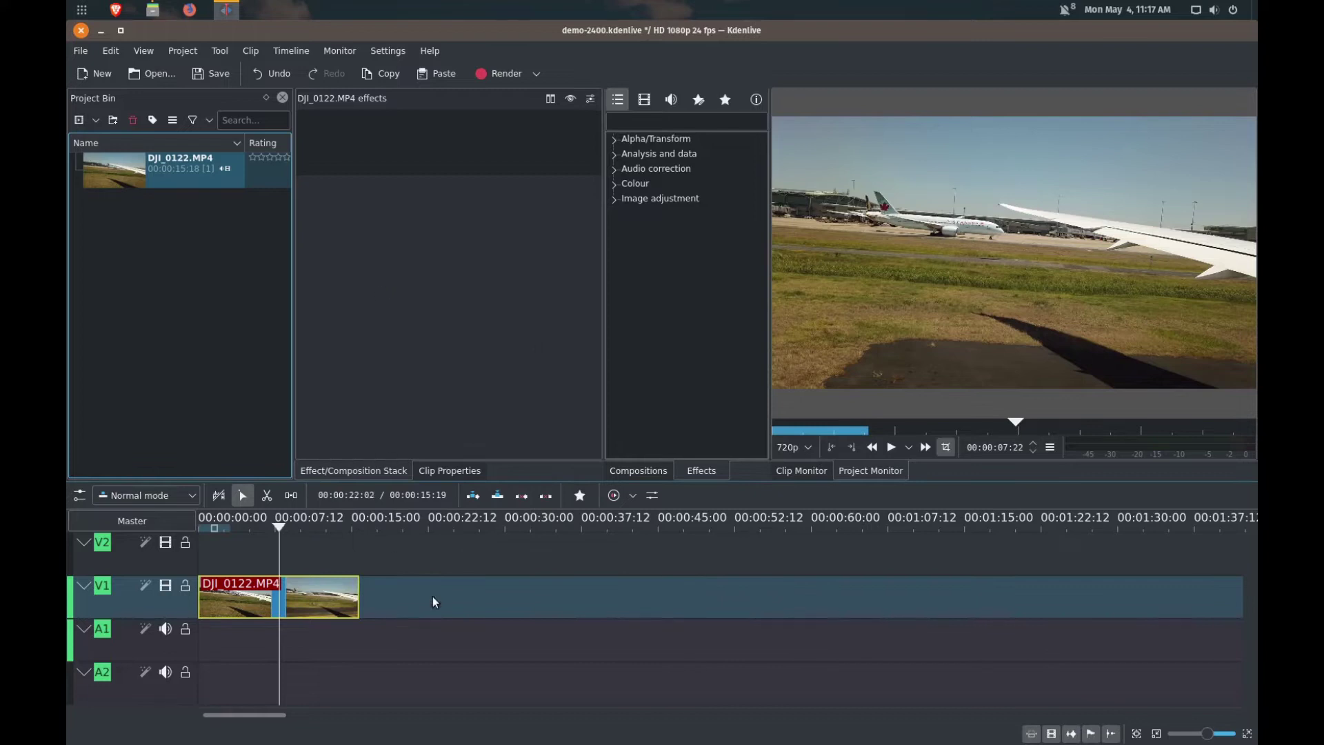
{"action": "right_click", "coordinate": [445, 564]}
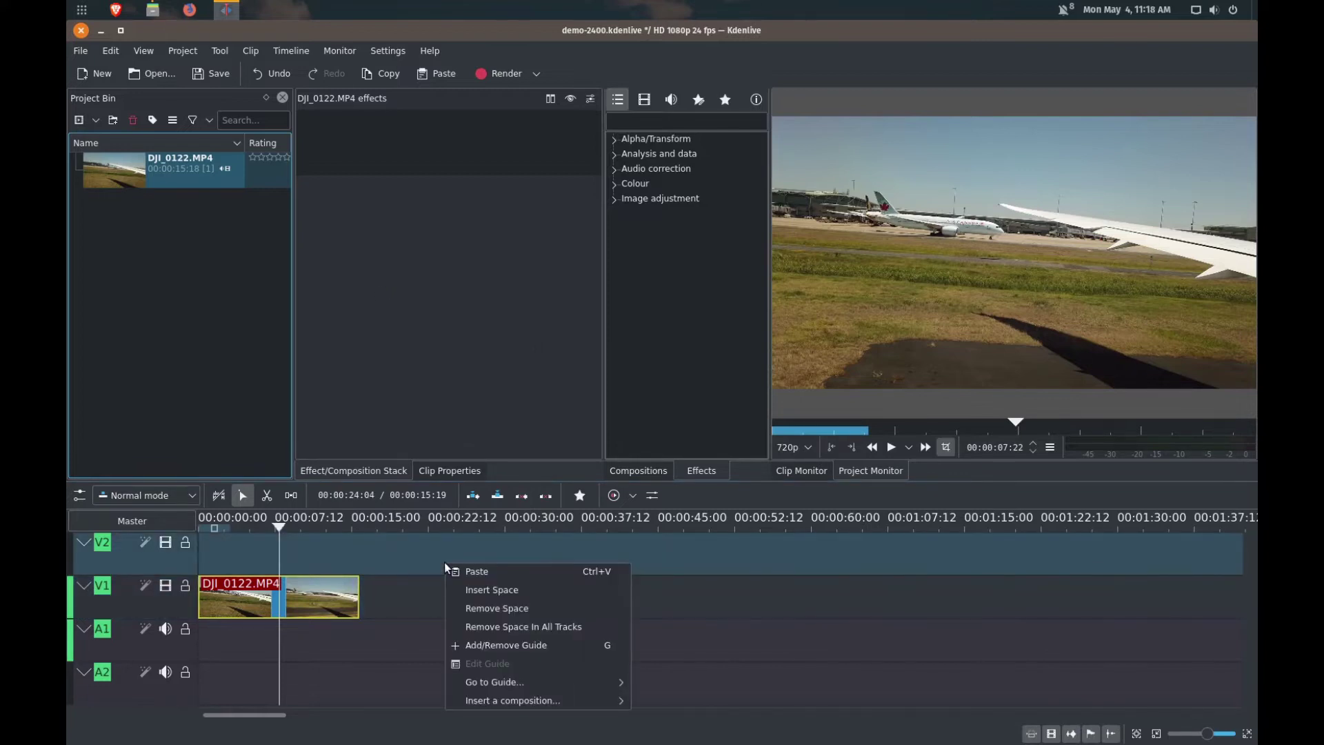
{"action": "left_click", "coordinate": [464, 578]}
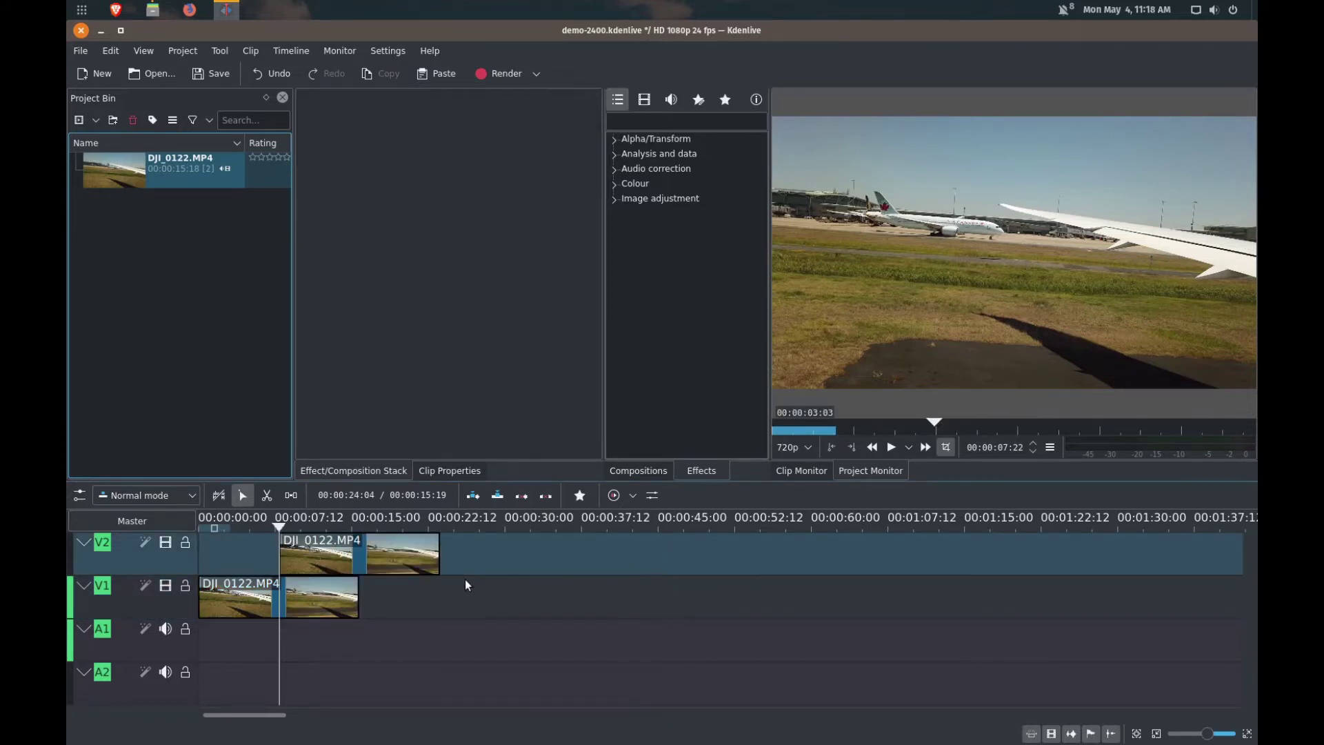
Step: Align the V2 copy with the original and hide V1's video
{"action": "left_click_drag", "start_coordinate": [390, 561], "coordinate": [308, 564]}
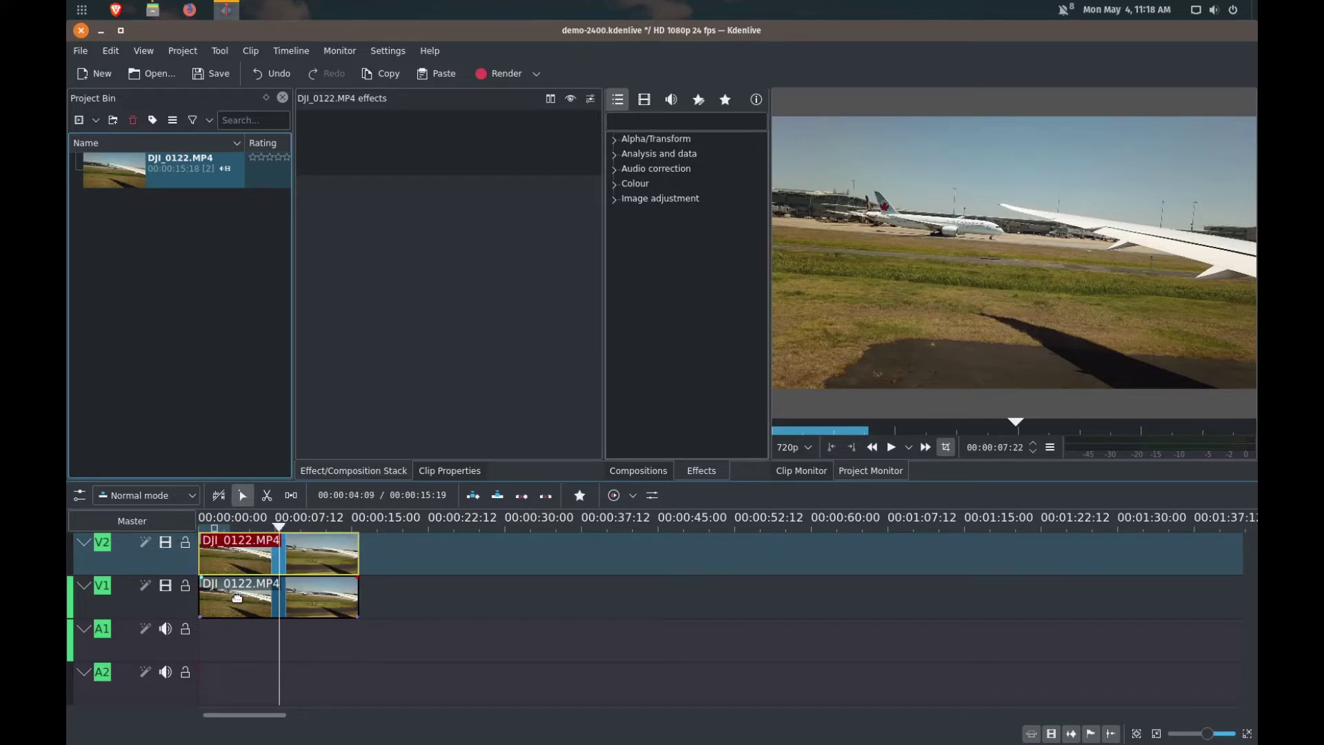
{"action": "left_click", "coordinate": [165, 586]}
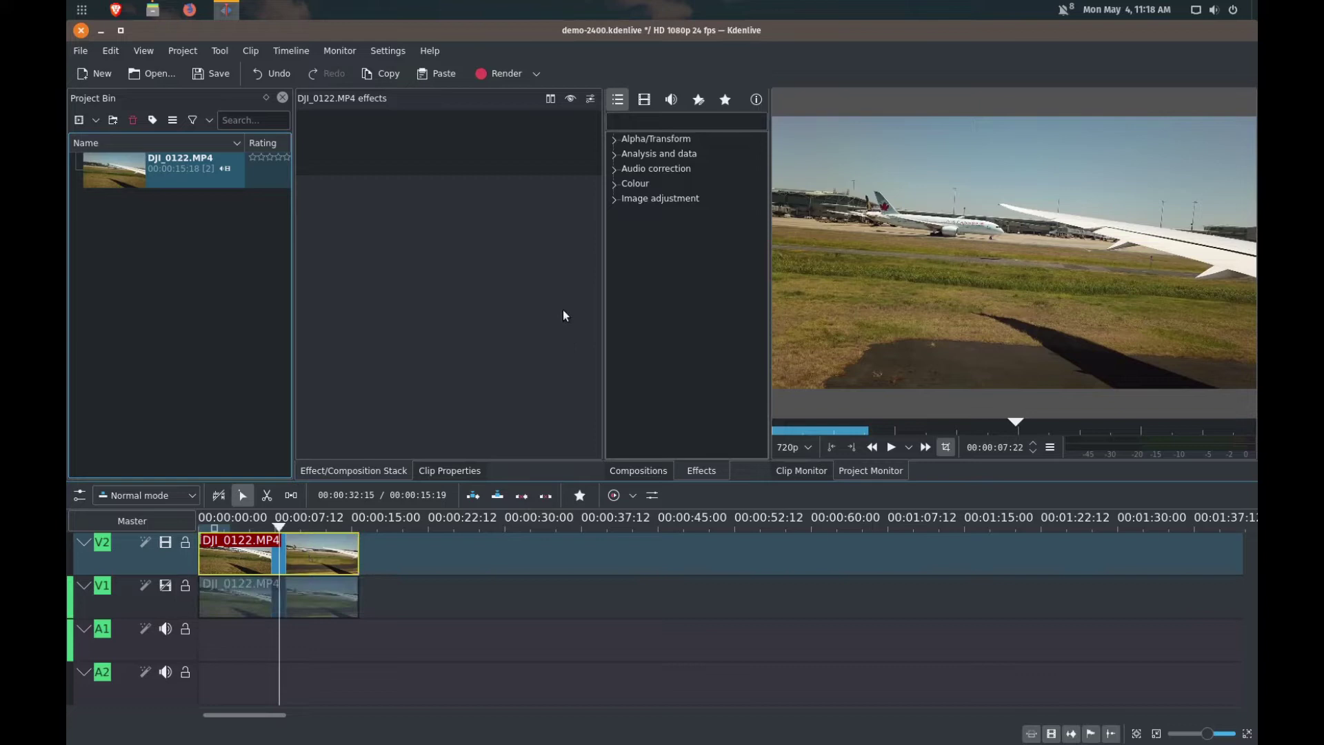
{"action": "left_click", "coordinate": [624, 120]}
Step: Search effects for 'trans', apply Transform to the V2 clip, and select it to show its settings
{"action": "type", "text": "trans"}
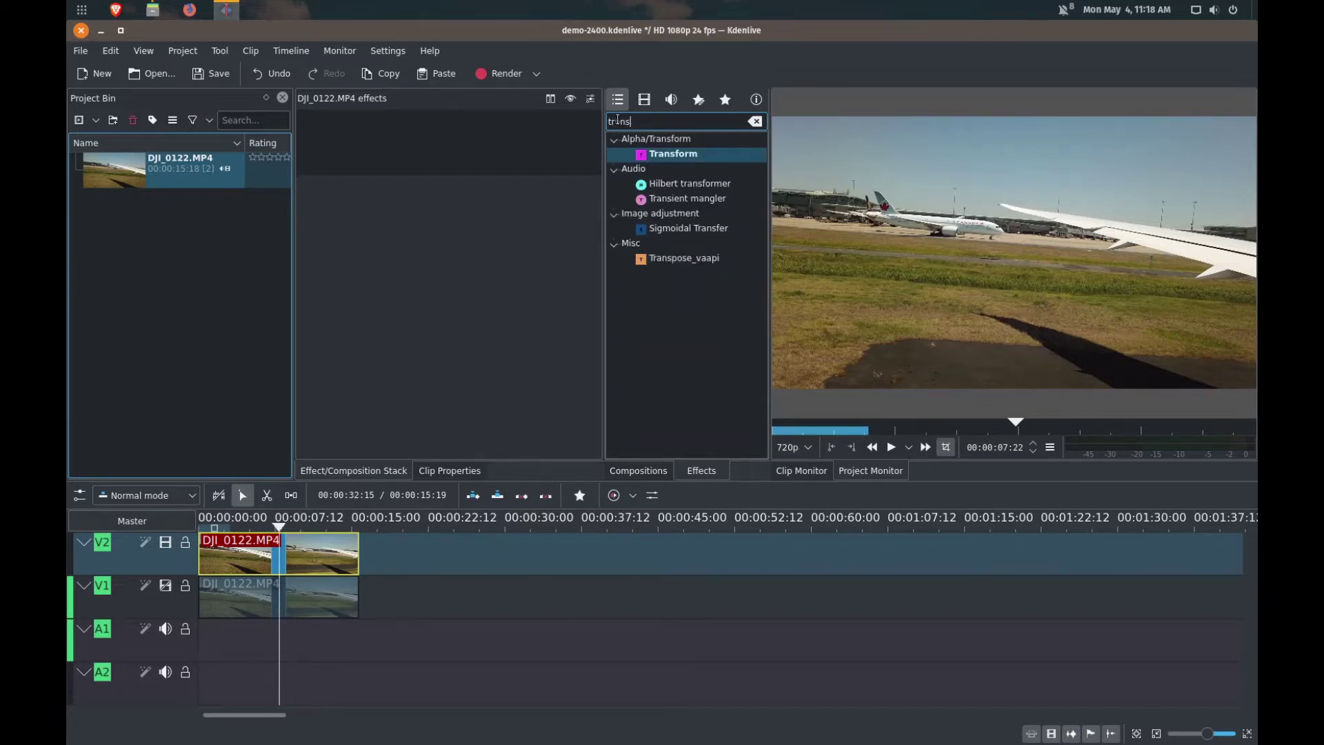
{"action": "left_click", "coordinate": [677, 155]}
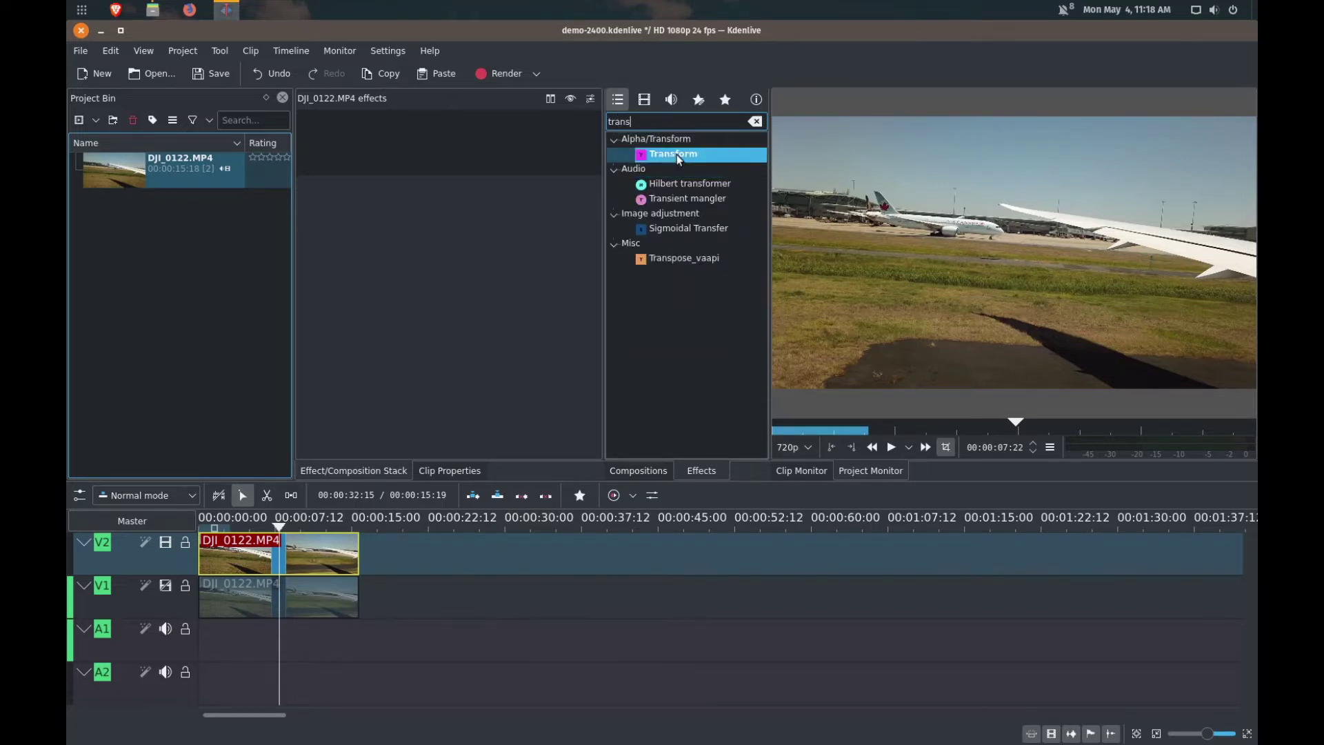
{"action": "left_click_drag", "start_coordinate": [677, 155], "coordinate": [305, 545]}
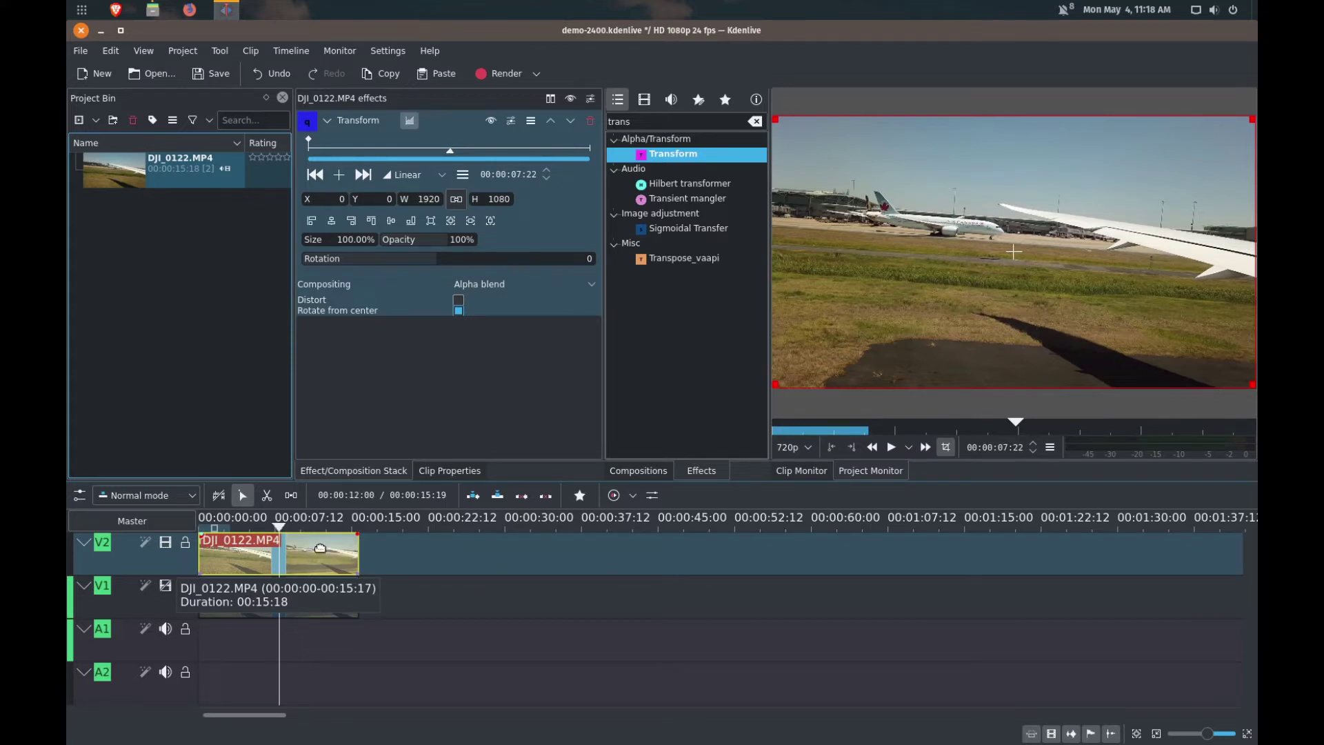
{"action": "left_click", "coordinate": [309, 600]}
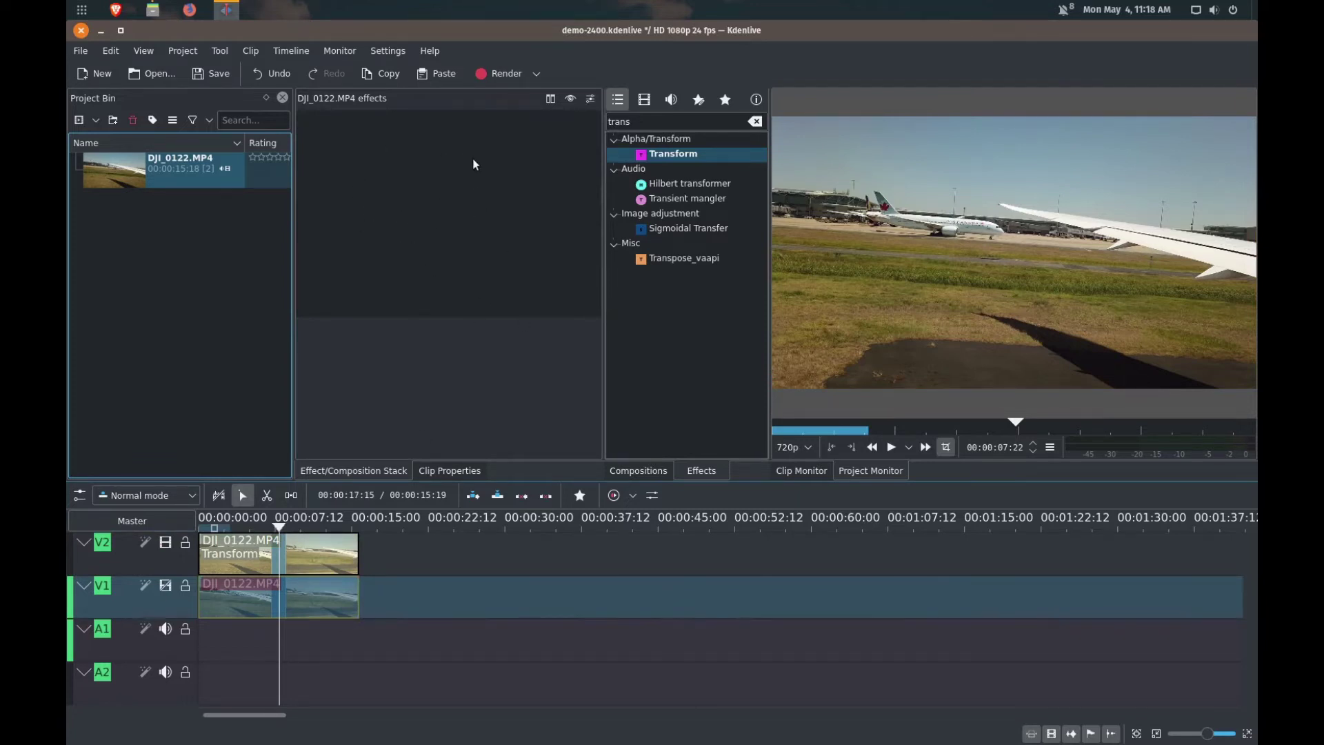
{"action": "left_click", "coordinate": [308, 555]}
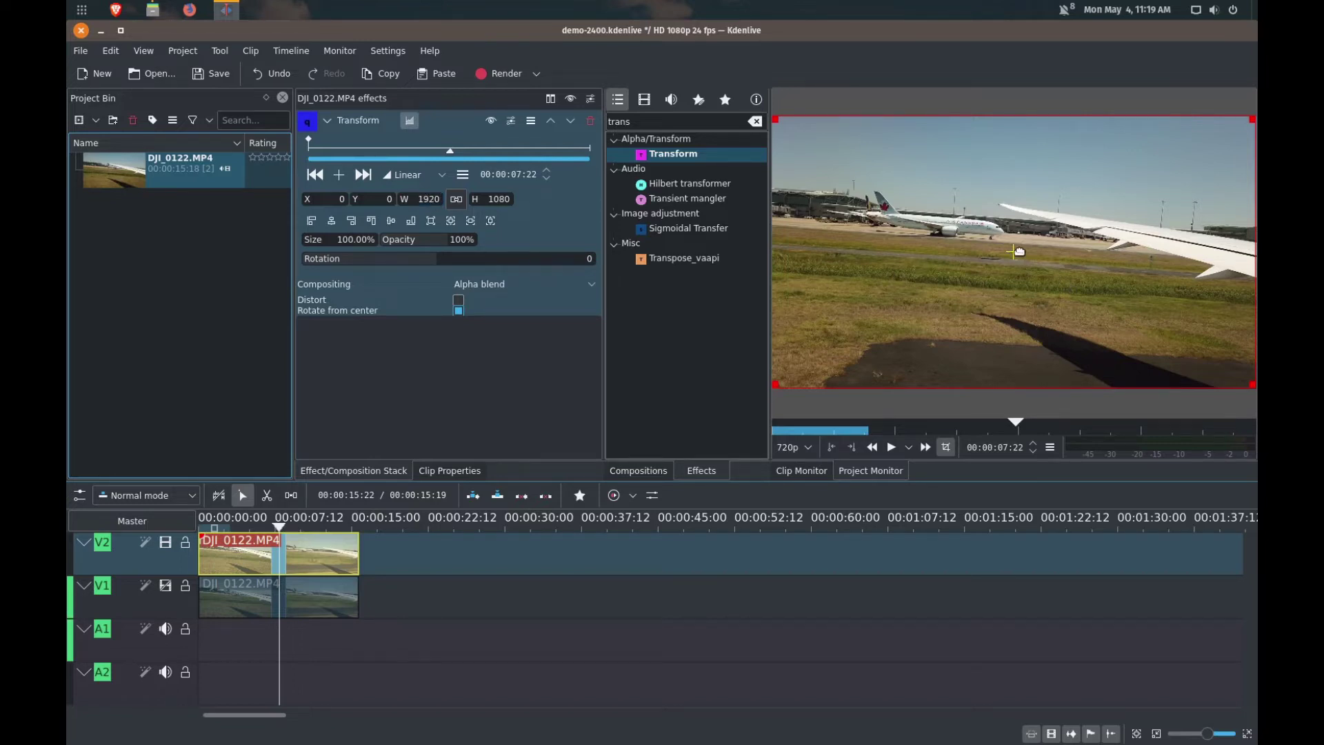
Step: Set the V2 clip's Transform position to X -960, Y 0
{"action": "left_click_drag", "start_coordinate": [1016, 252], "coordinate": [765, 252]}
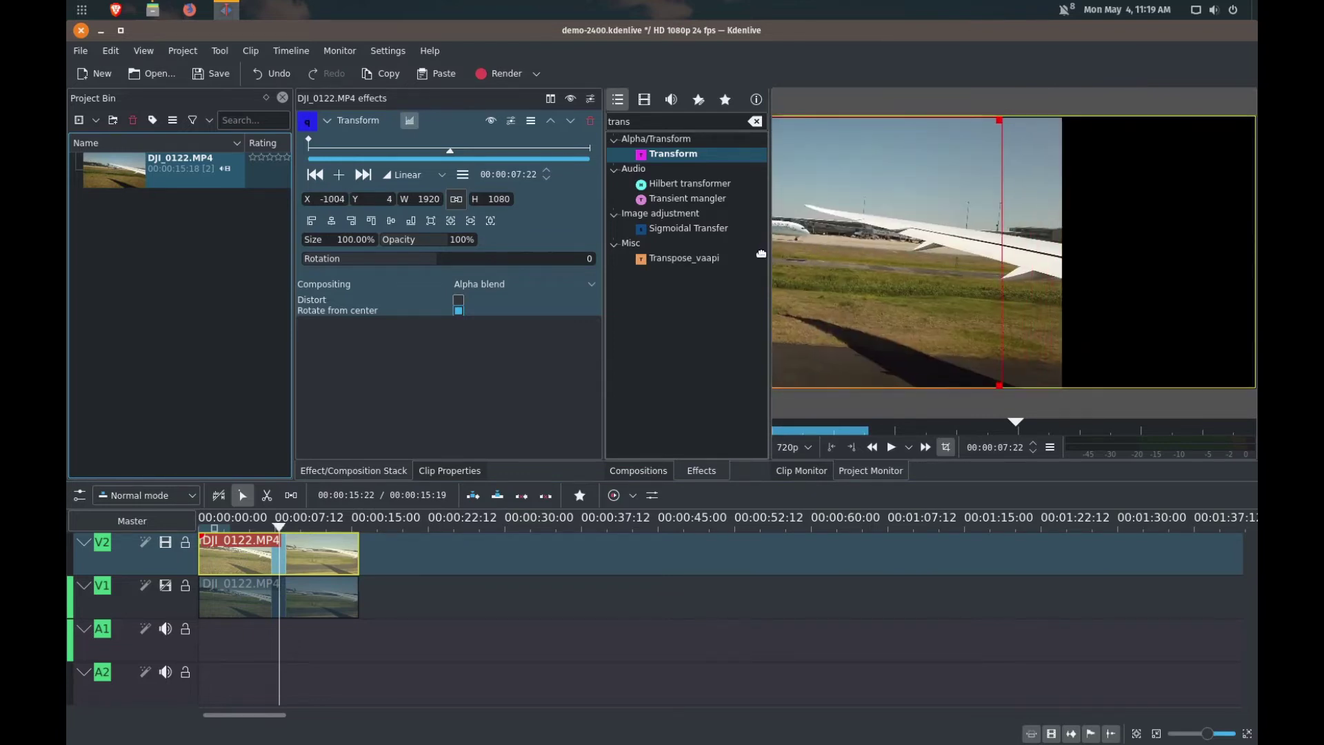
{"action": "left_click_drag", "start_coordinate": [761, 254], "coordinate": [781, 253]}
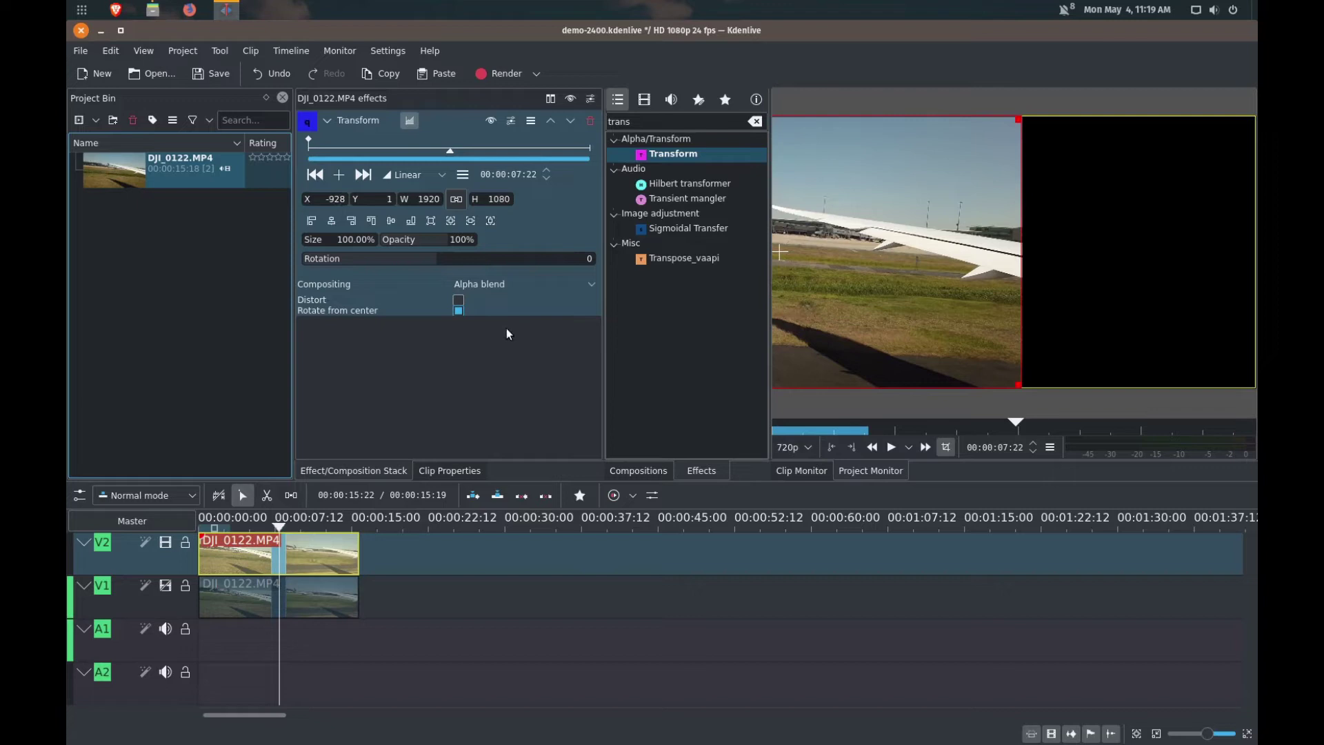
{"action": "key", "text": "shift+End"}
{"action": "type", "text": "60"}
{"action": "key", "text": "Tab"}
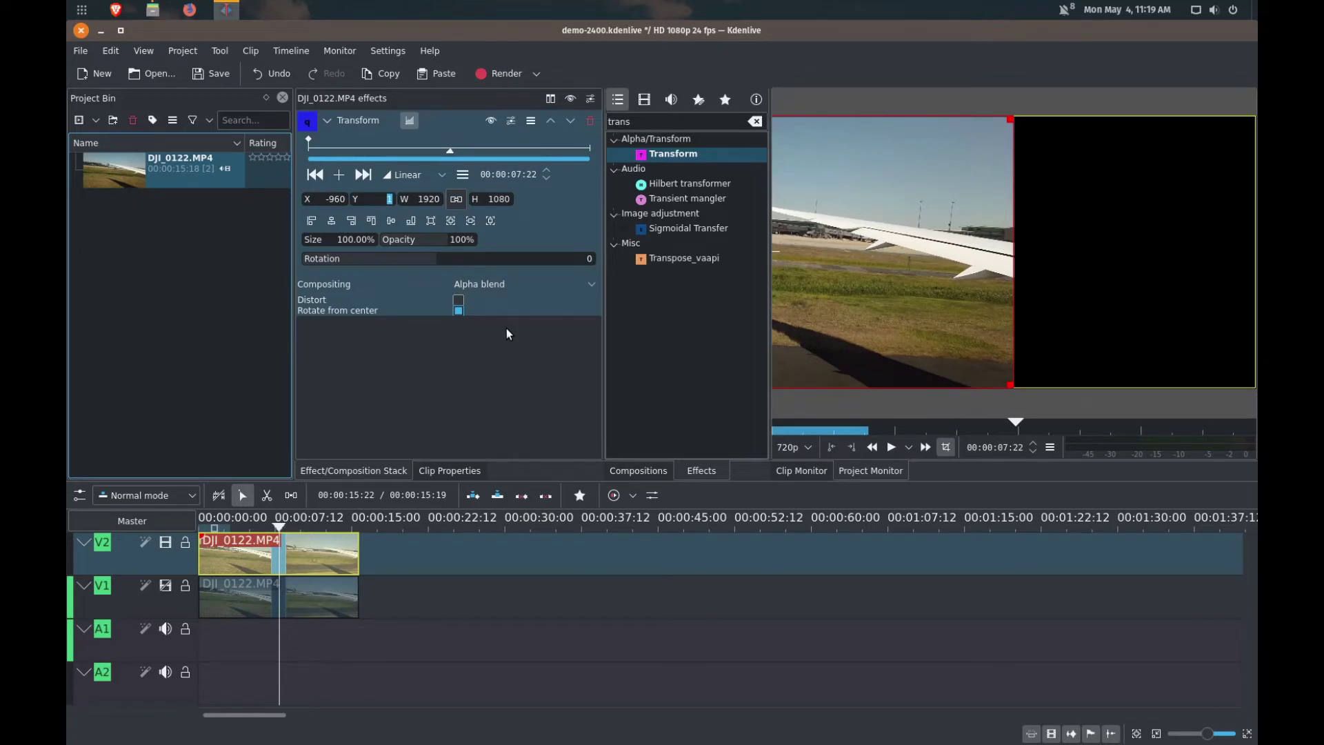
{"action": "type", "text": "0"}
{"action": "key", "text": "Tab"}
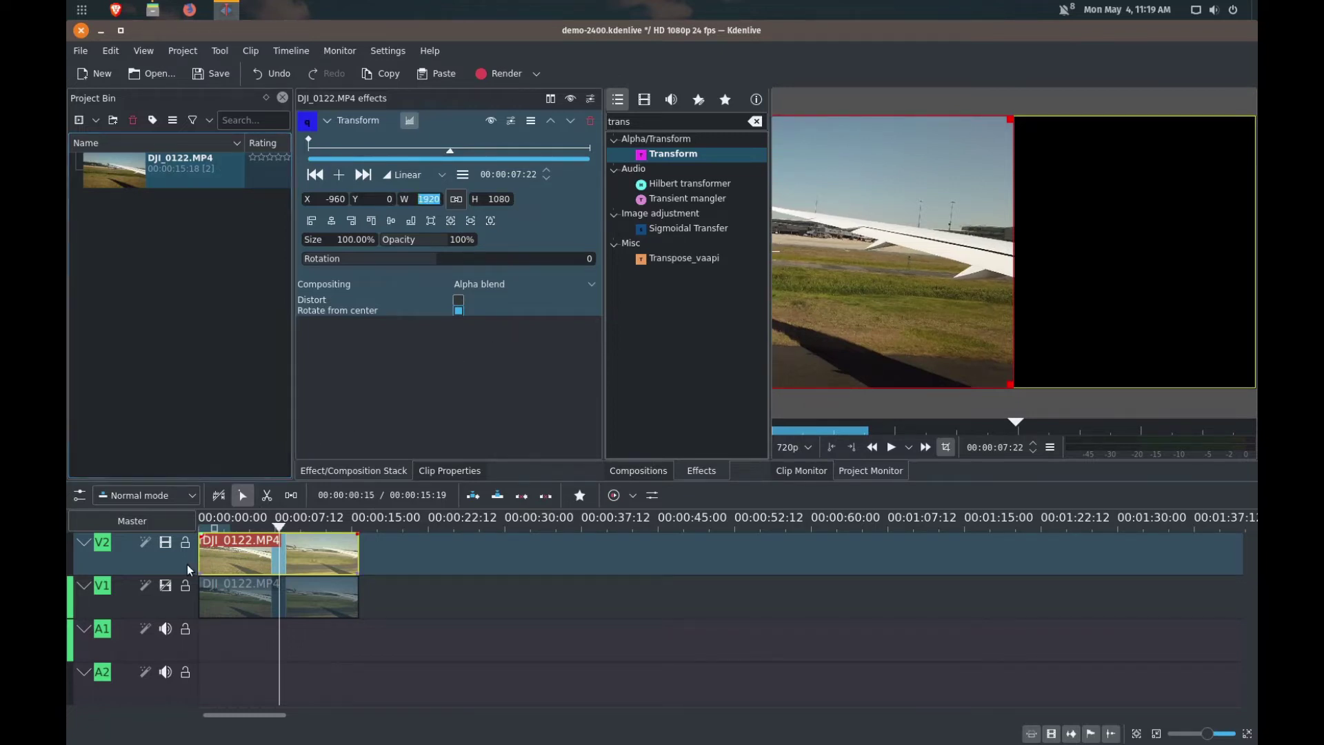
Step: Show V1's video again and clear the effects search text
{"action": "left_click", "coordinate": [166, 587]}
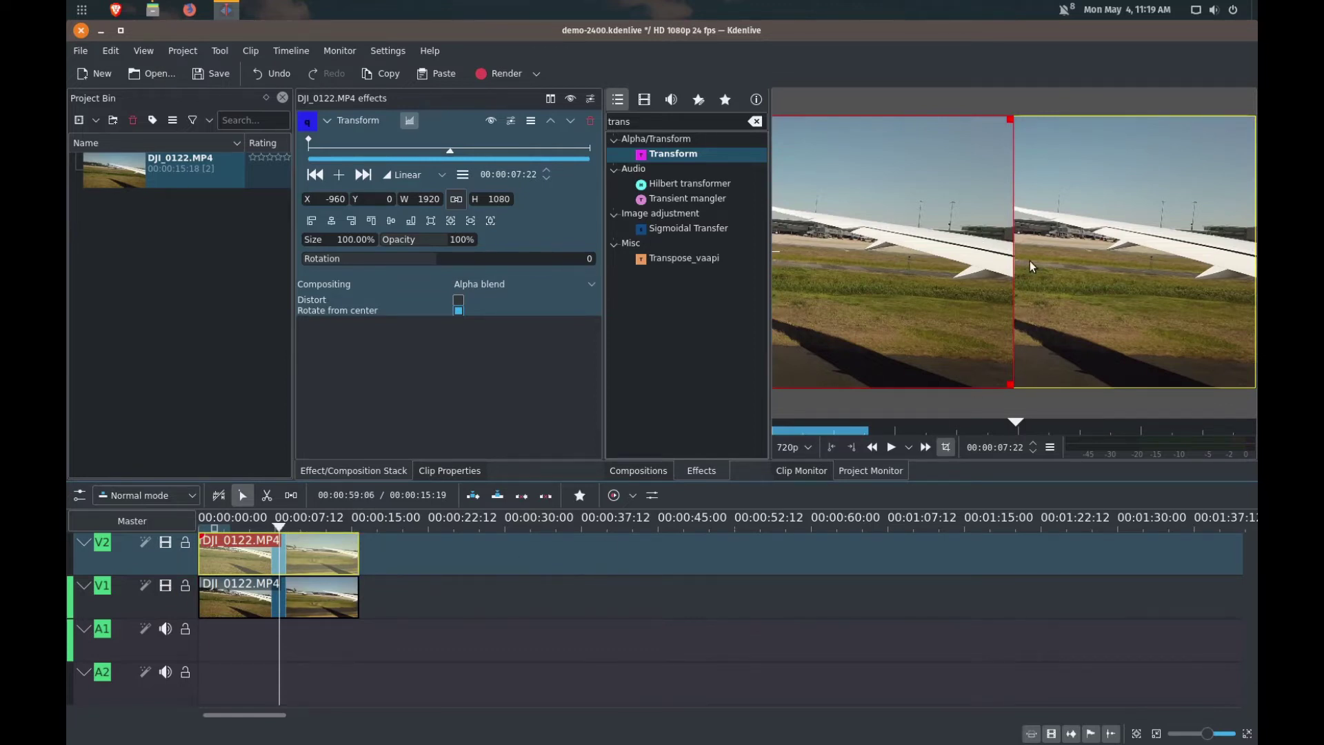
{"action": "left_click", "coordinate": [732, 122]}
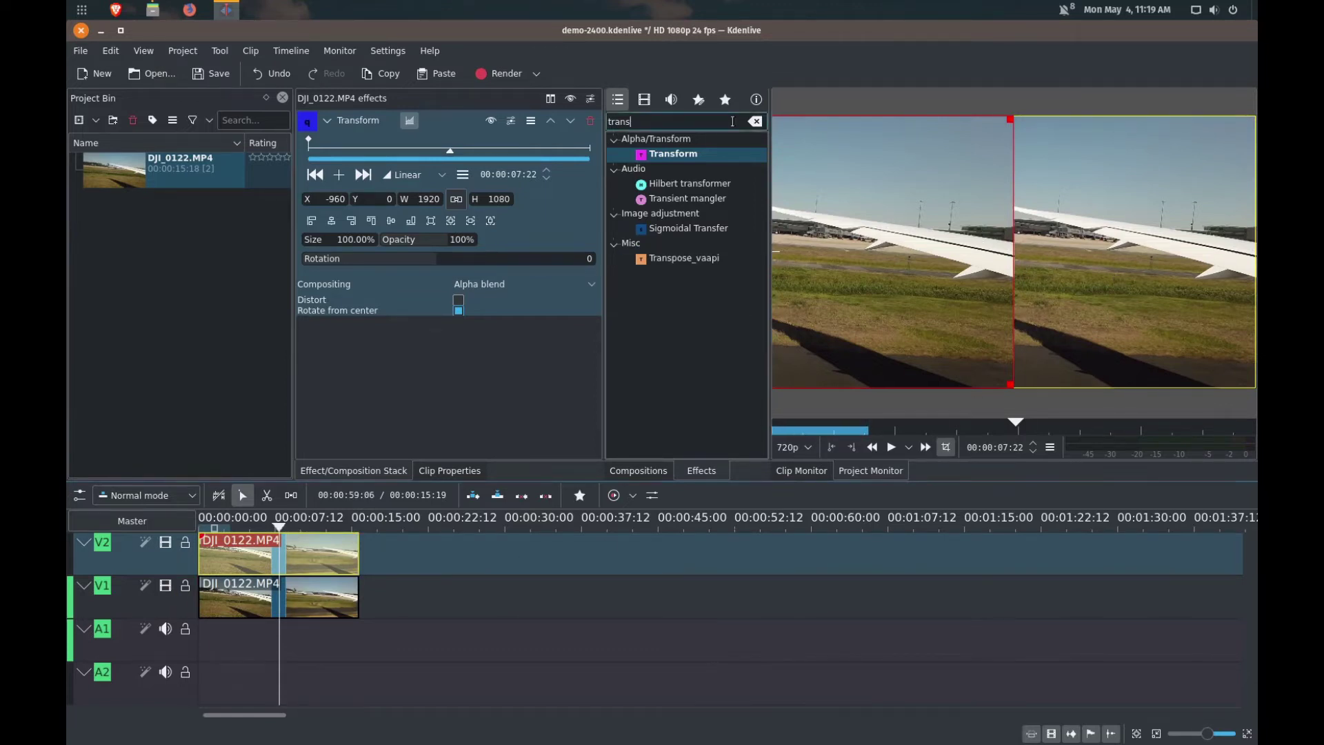
{"action": "key", "text": "BackSpace"}
{"action": "key", "text": "BackSpace"}
{"action": "key", "text": "BackSpace"}
{"action": "key", "text": "BackSpace"}
{"action": "key", "text": "BackSpace"}
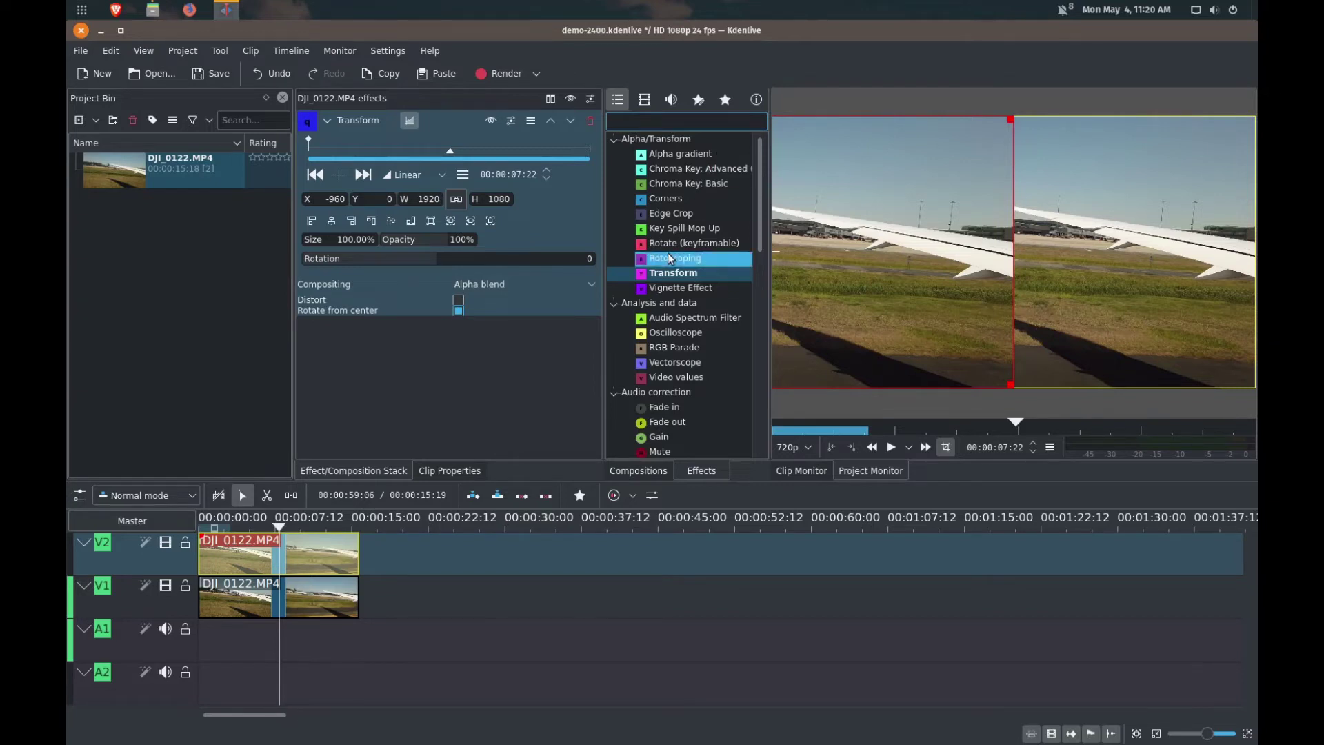
Step: Apply the Colorize effect from the Colour category to the V2 airplane clip
{"action": "scroll", "coordinate": [692, 297], "scroll_direction": "down", "scroll_amount": 6}
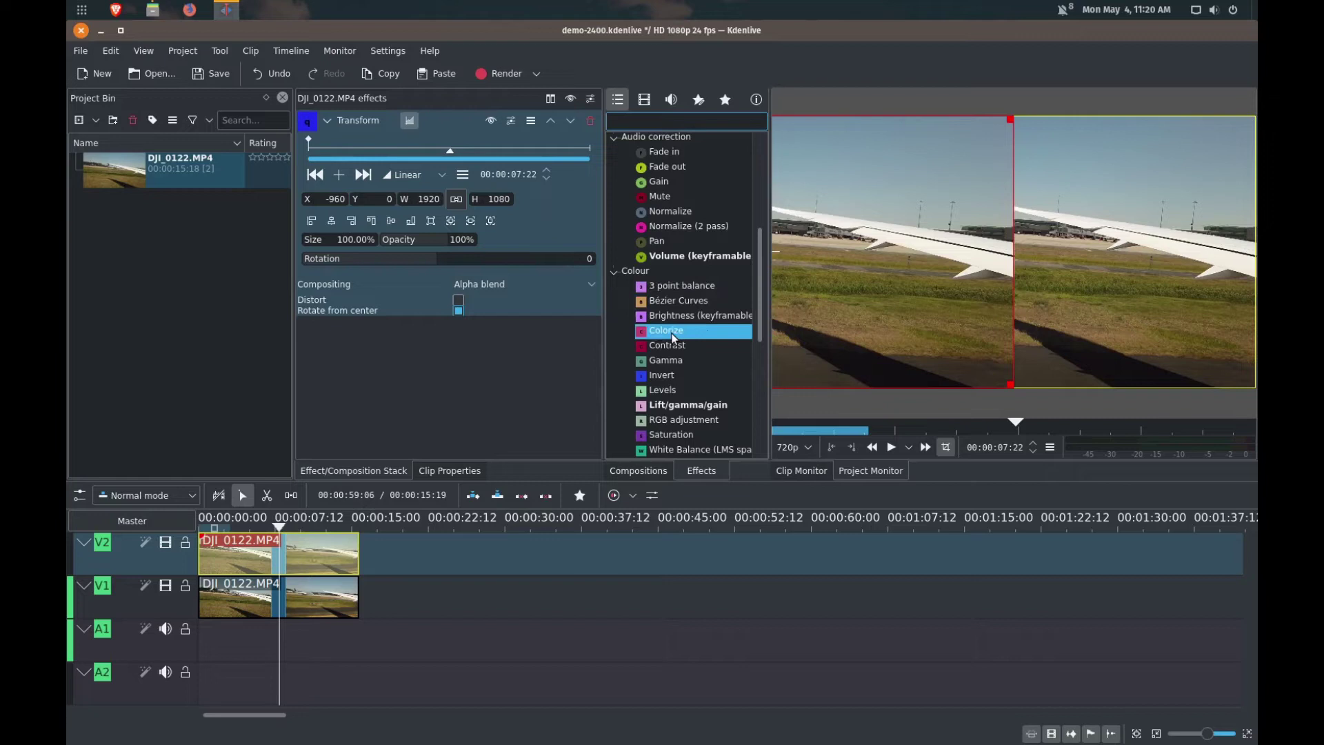
{"action": "left_click_drag", "start_coordinate": [672, 337], "coordinate": [316, 548]}
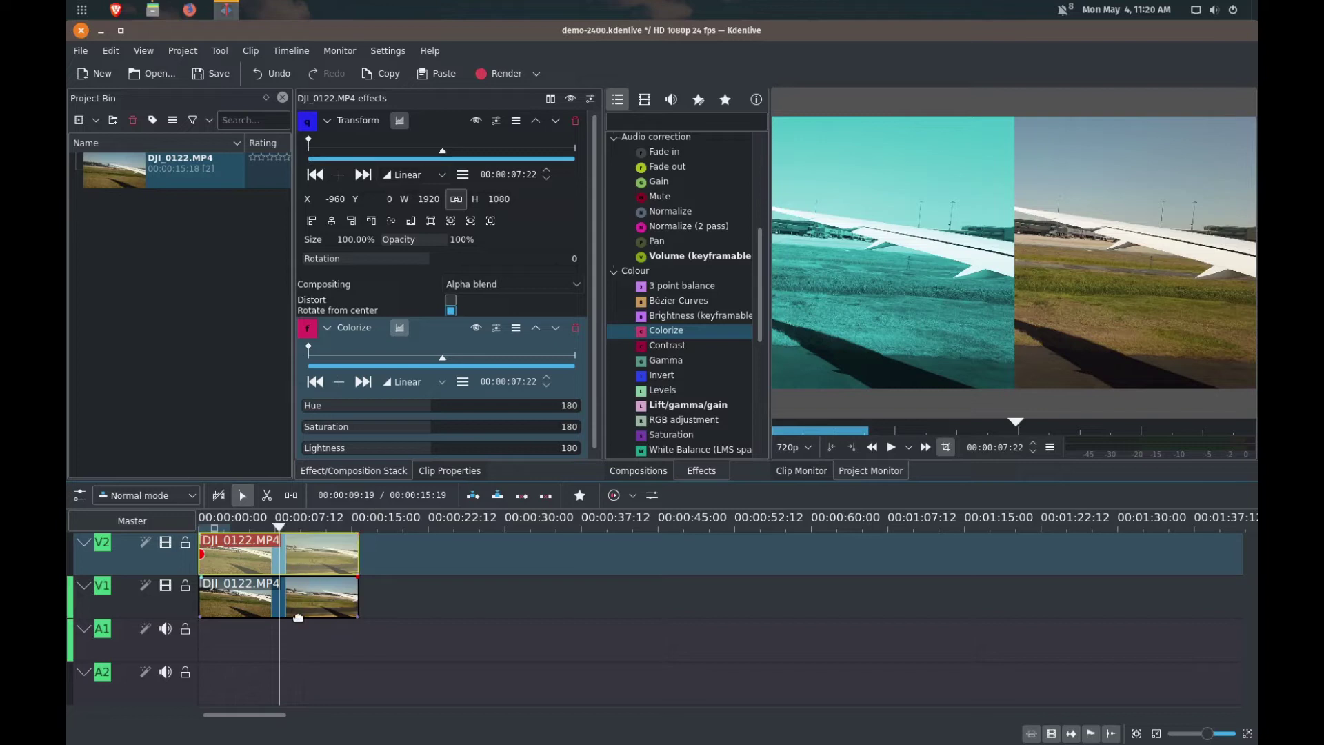
{"action": "left_click", "coordinate": [317, 605]}
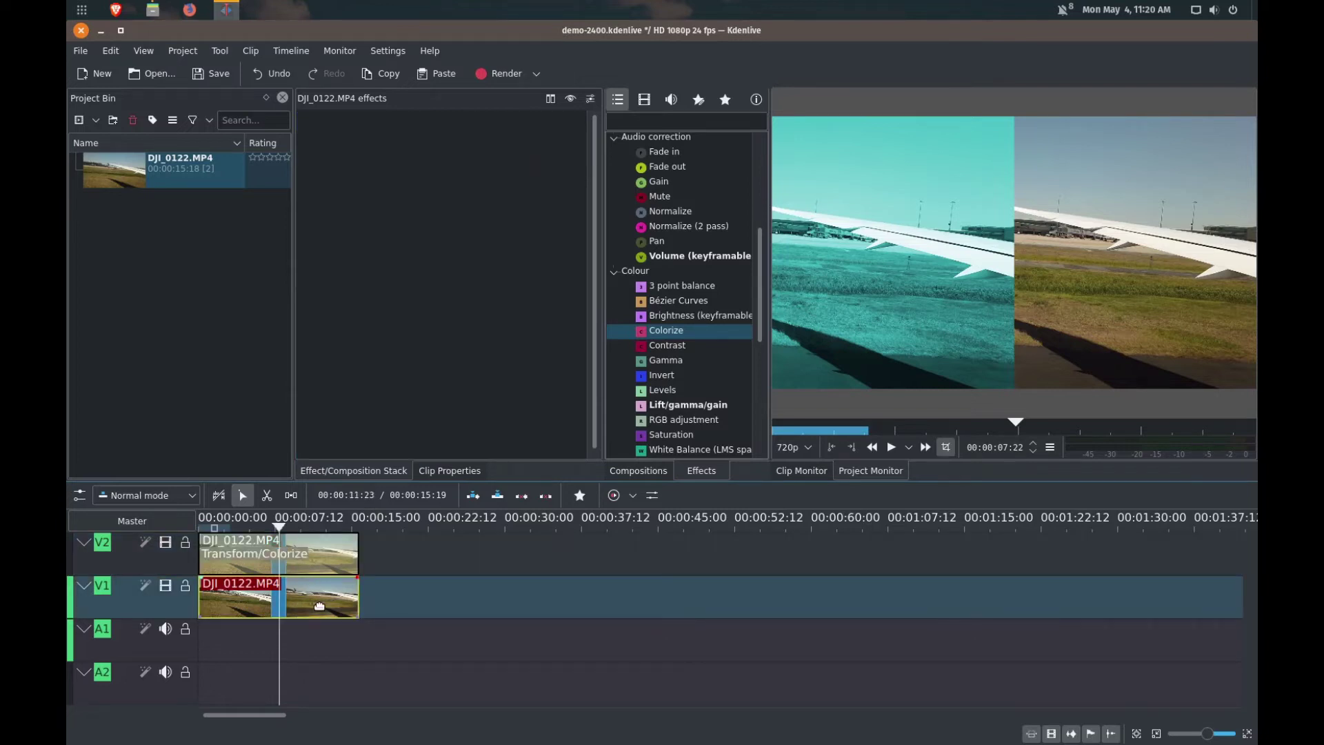
{"action": "left_click", "coordinate": [165, 585]}
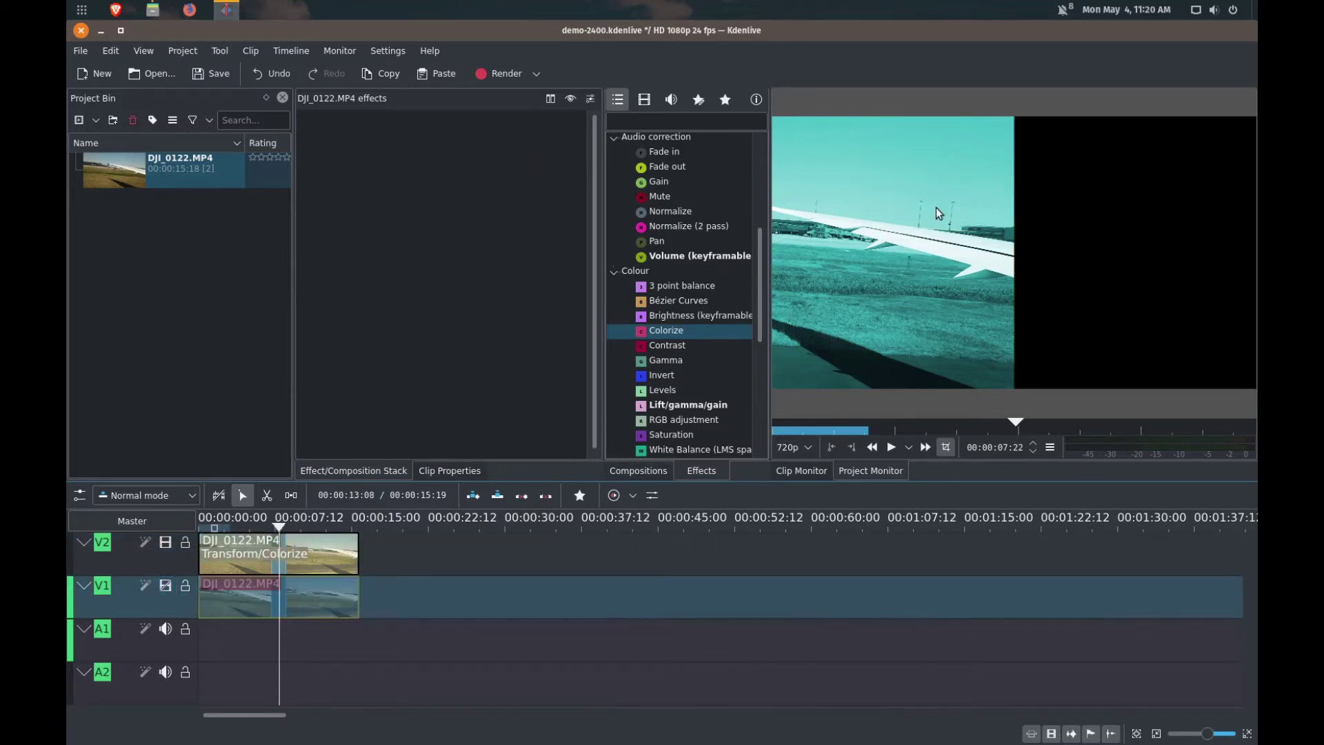
{"action": "left_click", "coordinate": [304, 544]}
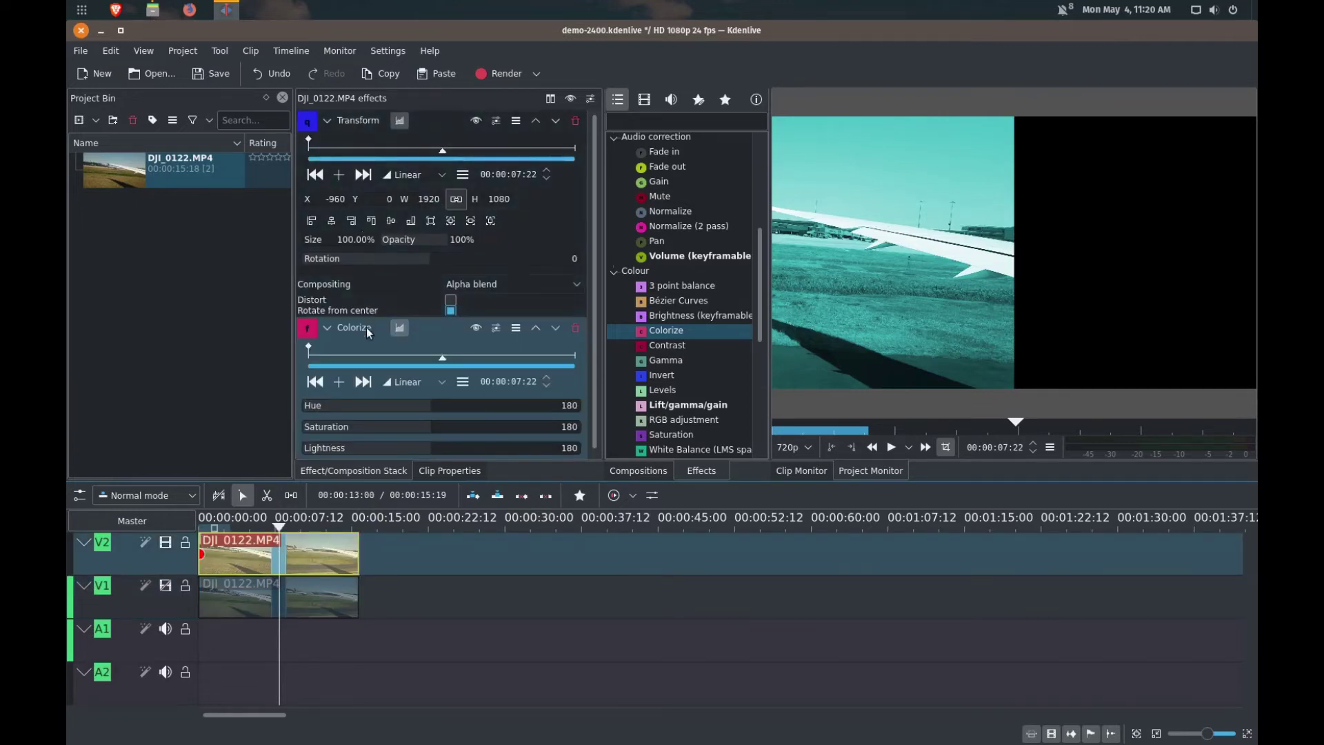
{"action": "left_click", "coordinate": [165, 584]}
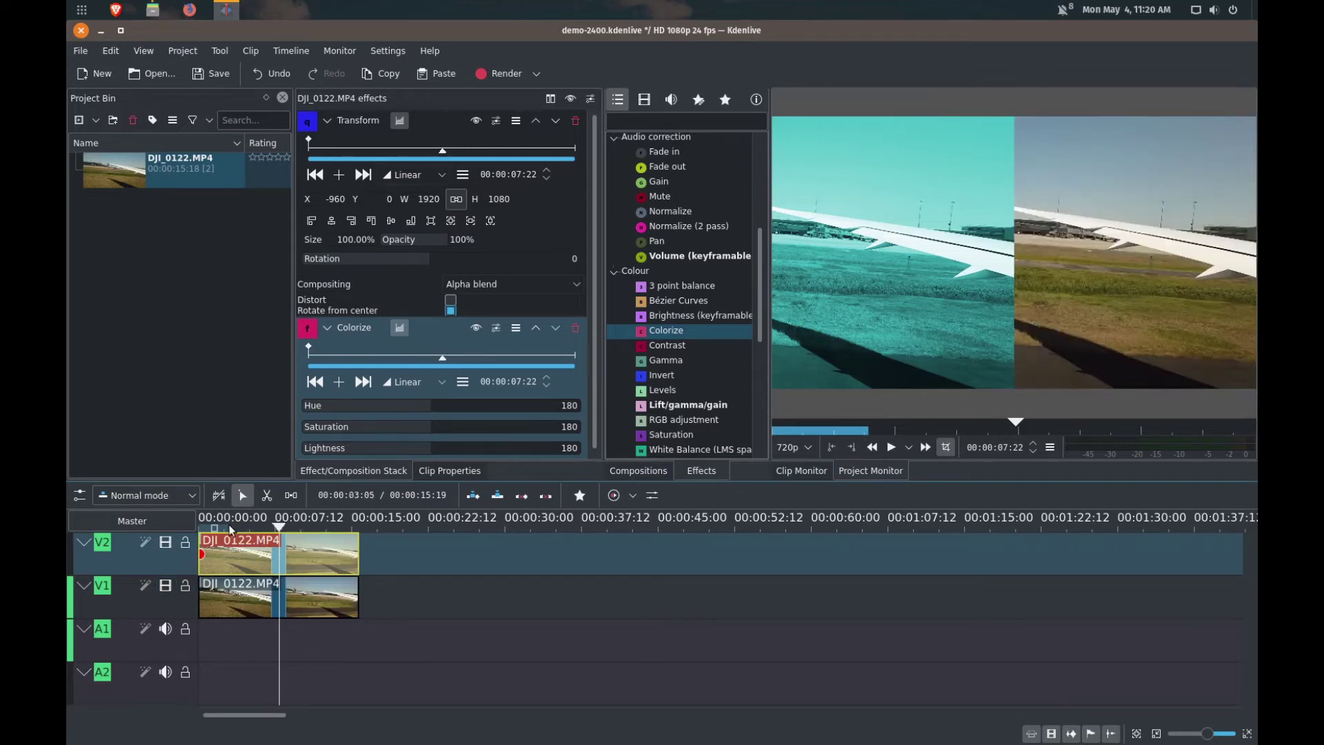
{"action": "left_click_drag", "start_coordinate": [233, 523], "coordinate": [200, 531]}
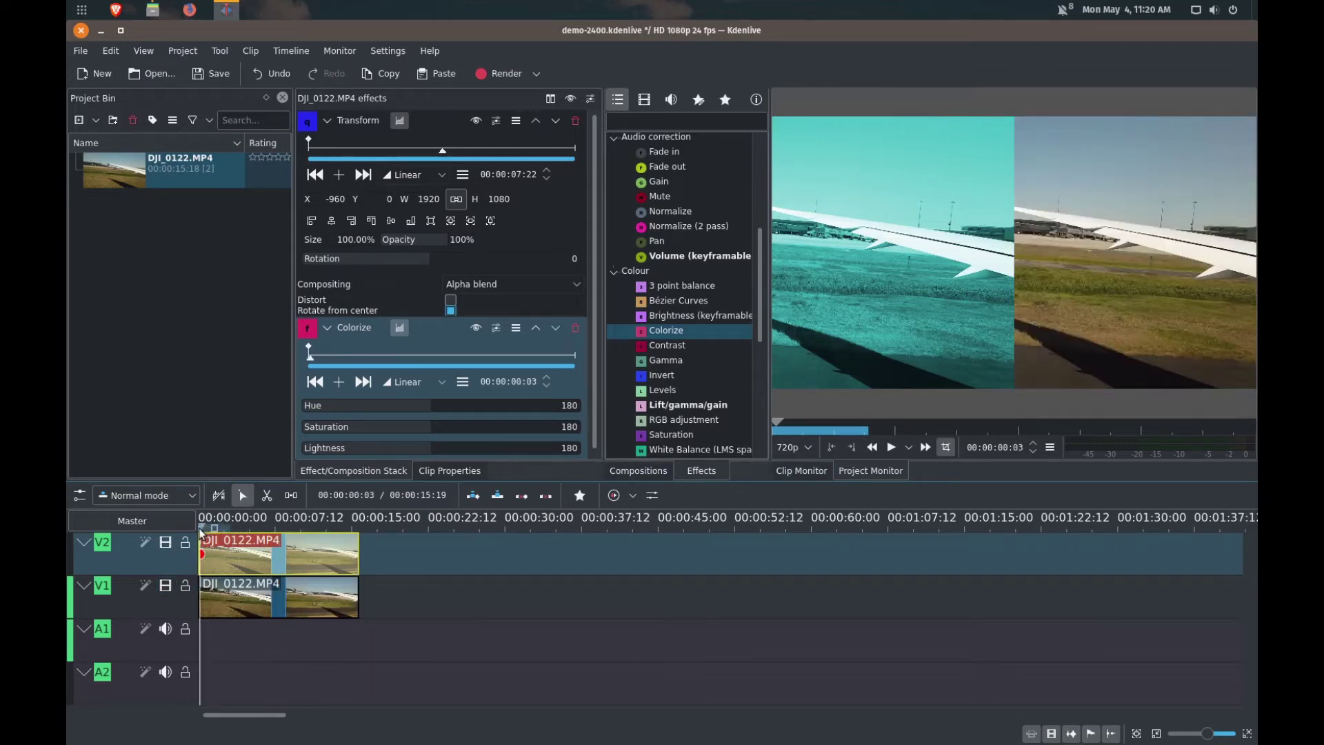
{"action": "left_click", "coordinate": [891, 446]}
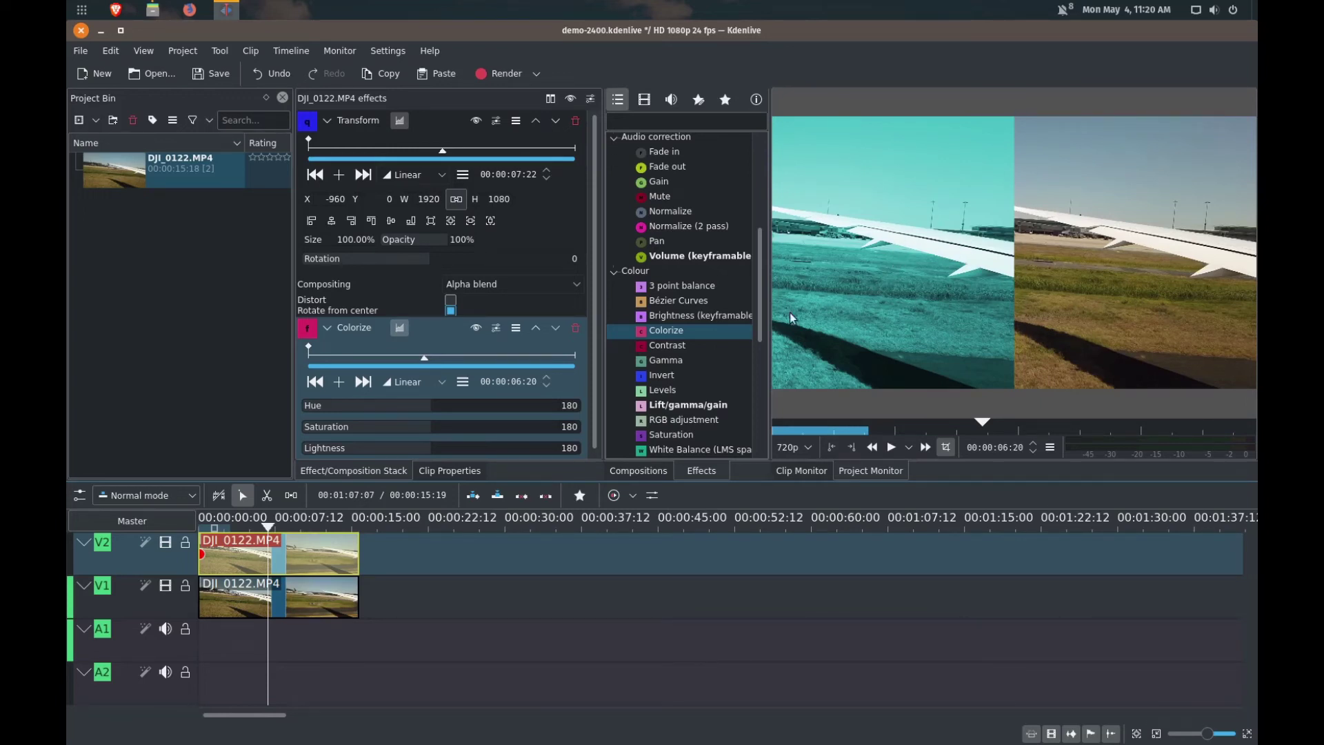
{"action": "left_click", "coordinate": [331, 593]}
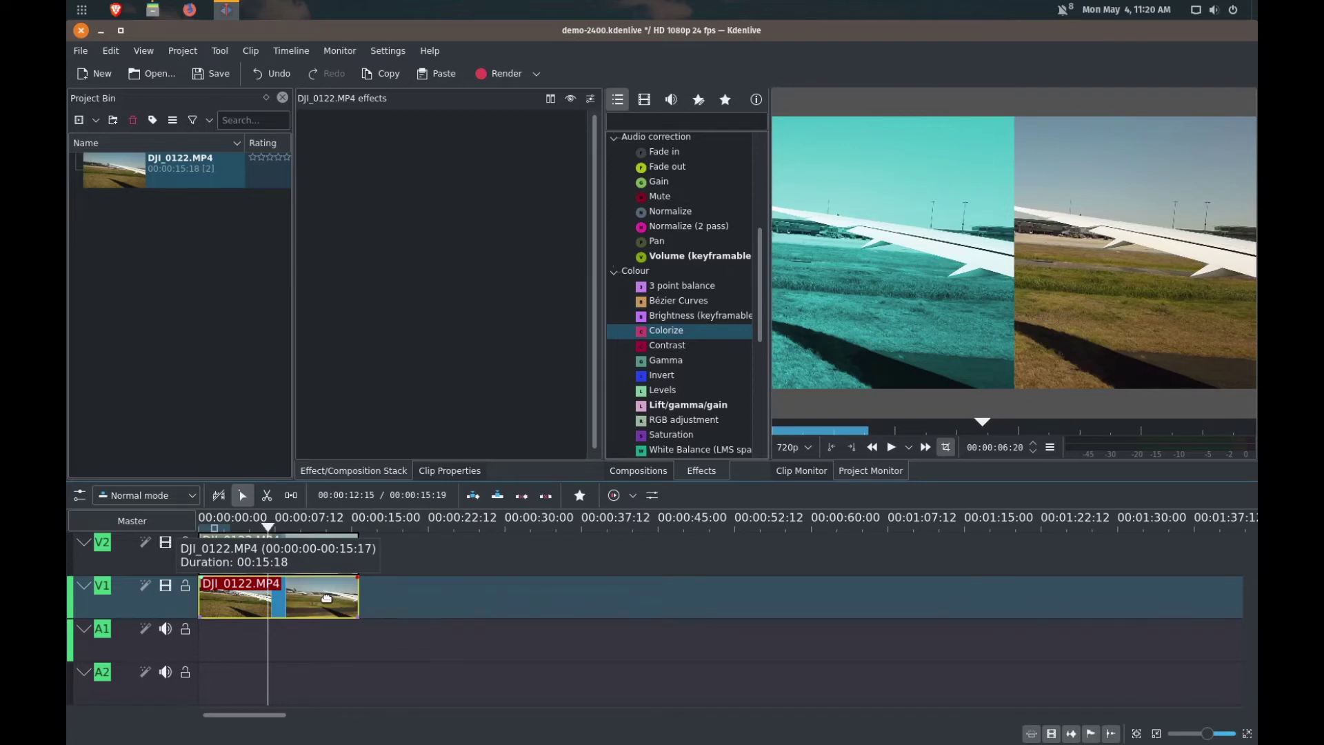
Step: Paste two more airplane copies stacked on V1 and V2 near 00:00:30, then hide V1's video
{"action": "left_click", "coordinate": [470, 603]}
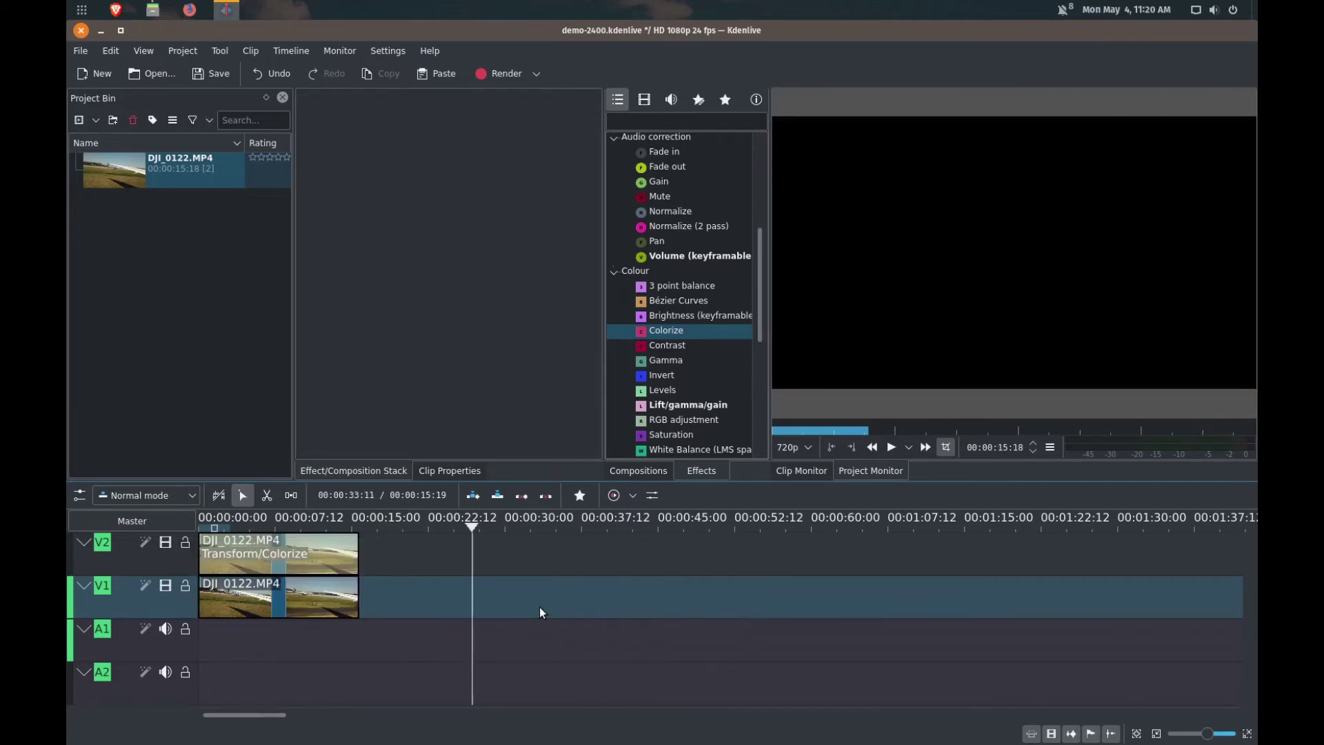
{"action": "key", "text": "ctrl+v"}
{"action": "left_click_drag", "start_coordinate": [607, 594], "coordinate": [539, 594]}
{"action": "left_click", "coordinate": [531, 557]}
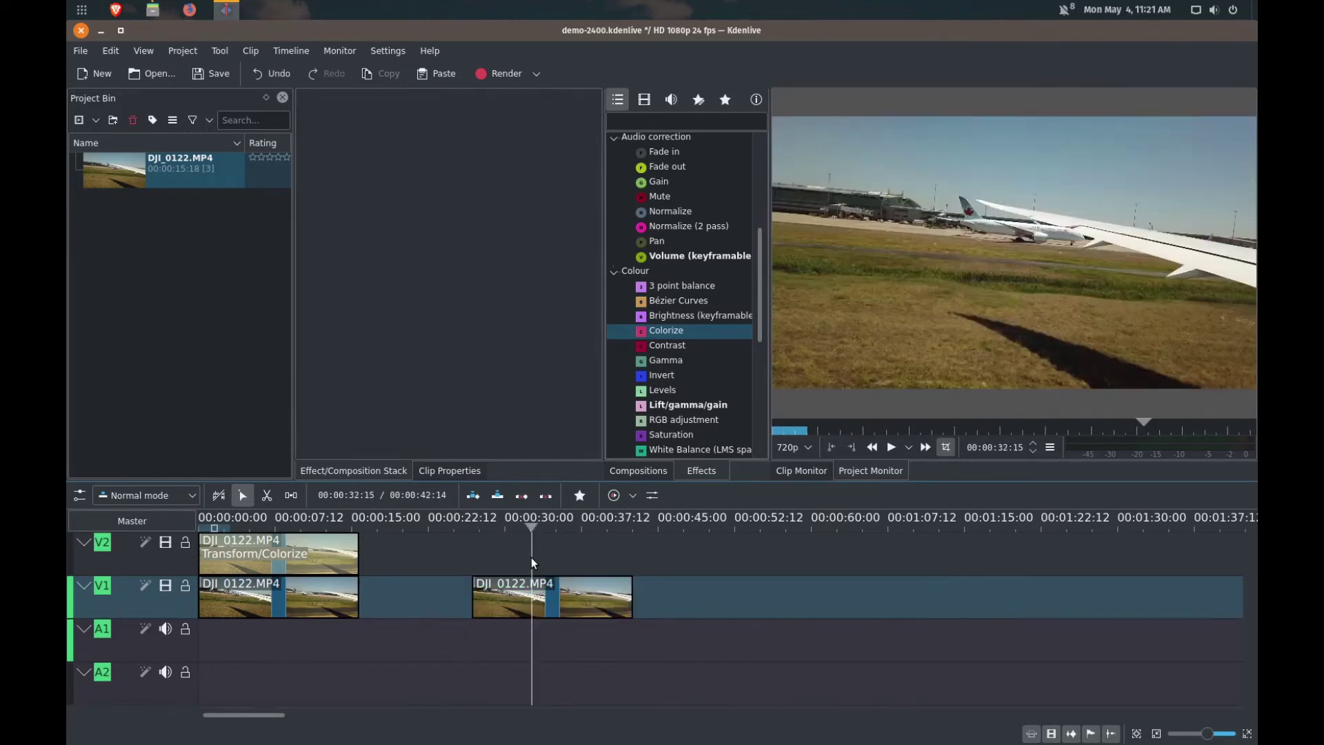
{"action": "key", "text": "ctrl+v"}
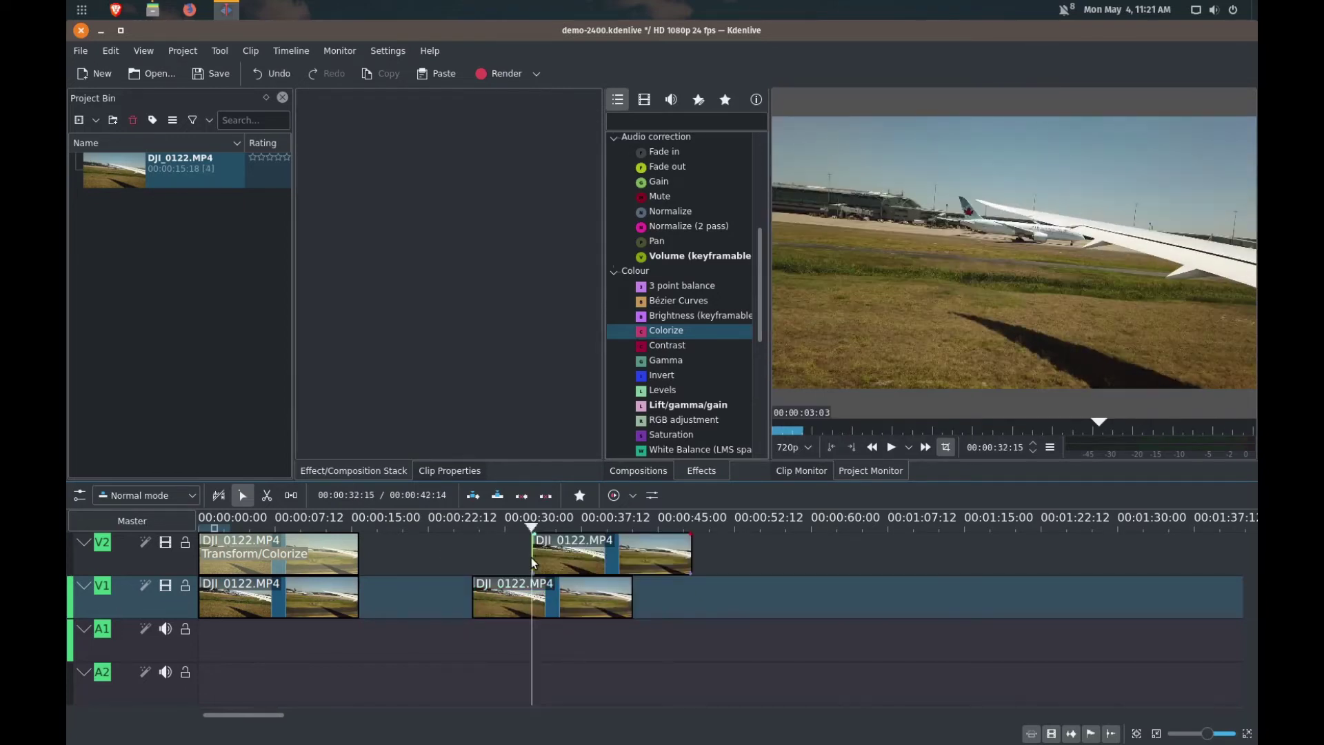
{"action": "left_click_drag", "start_coordinate": [641, 557], "coordinate": [572, 557]}
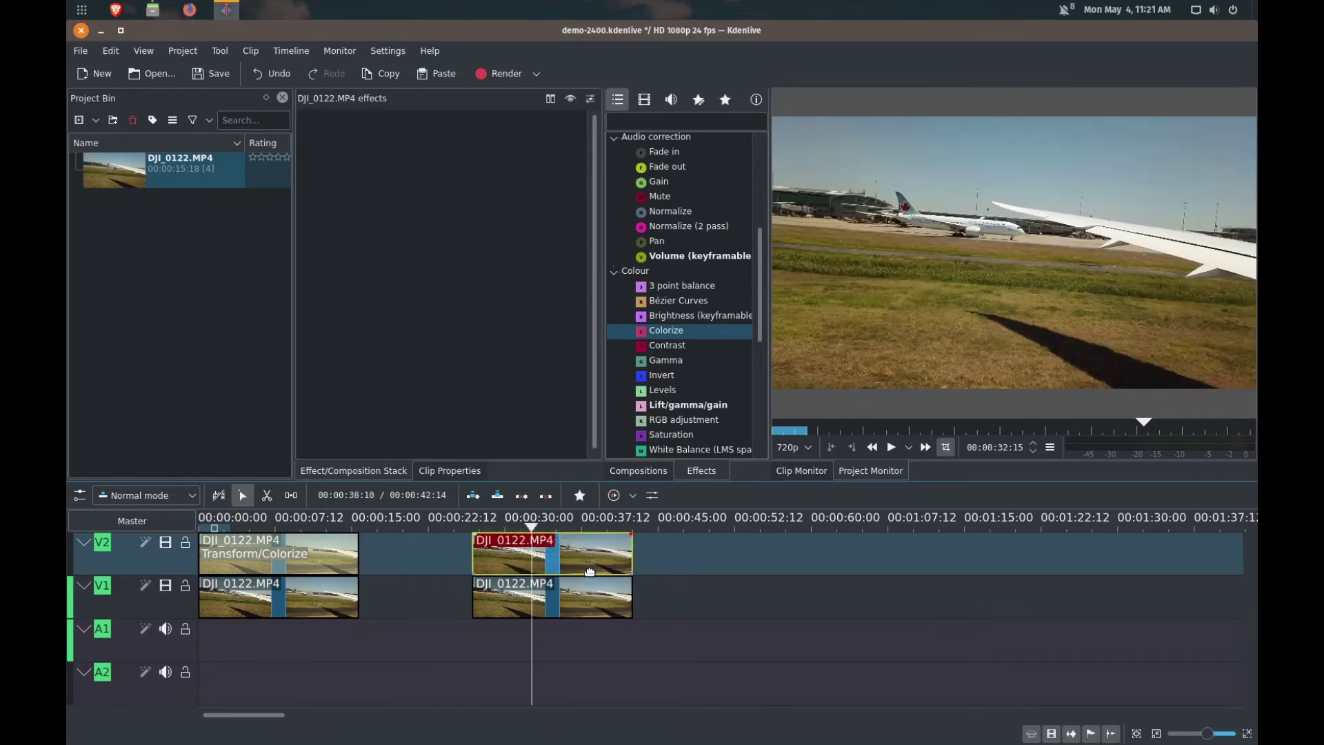
{"action": "left_click", "coordinate": [165, 588]}
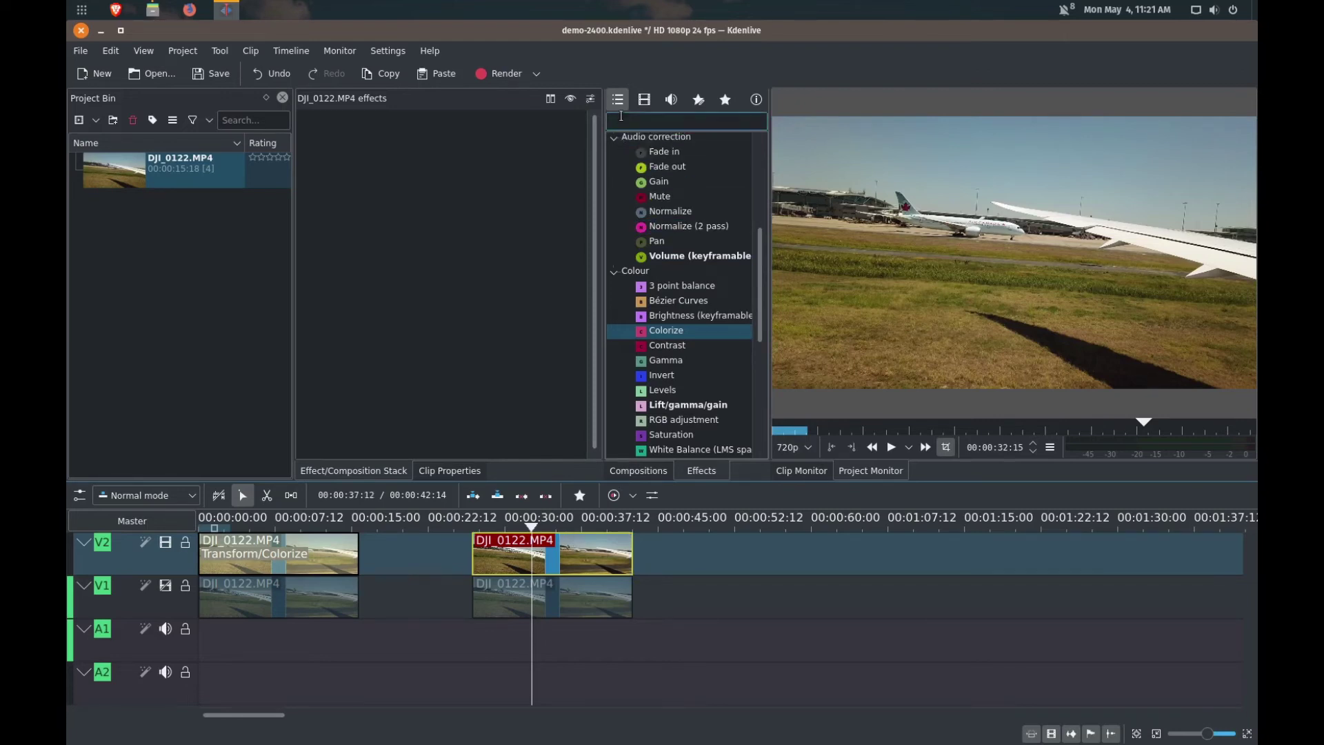
Step: Search effects for 'crop' and browse the crop effects and the Alpha/Transform category
{"action": "left_click", "coordinate": [665, 116]}
{"action": "type", "text": "crop"}
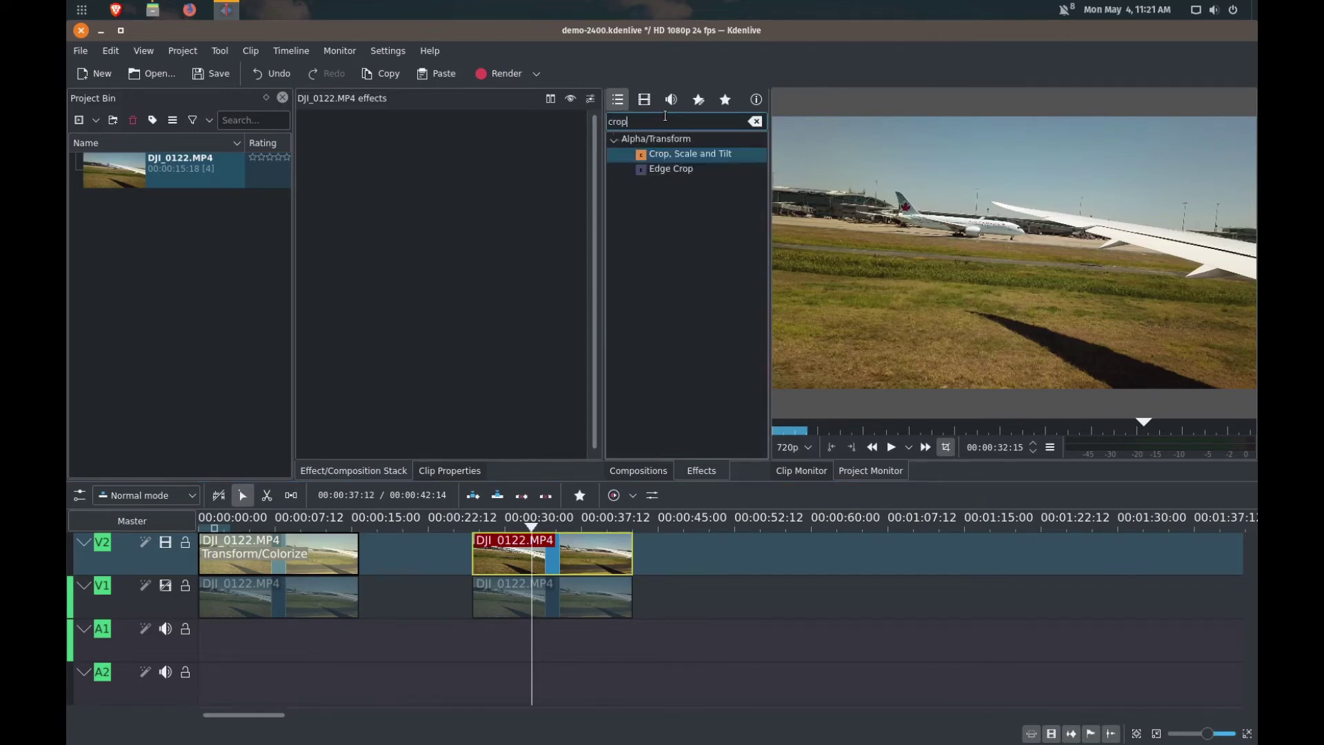
{"action": "left_click", "coordinate": [681, 170]}
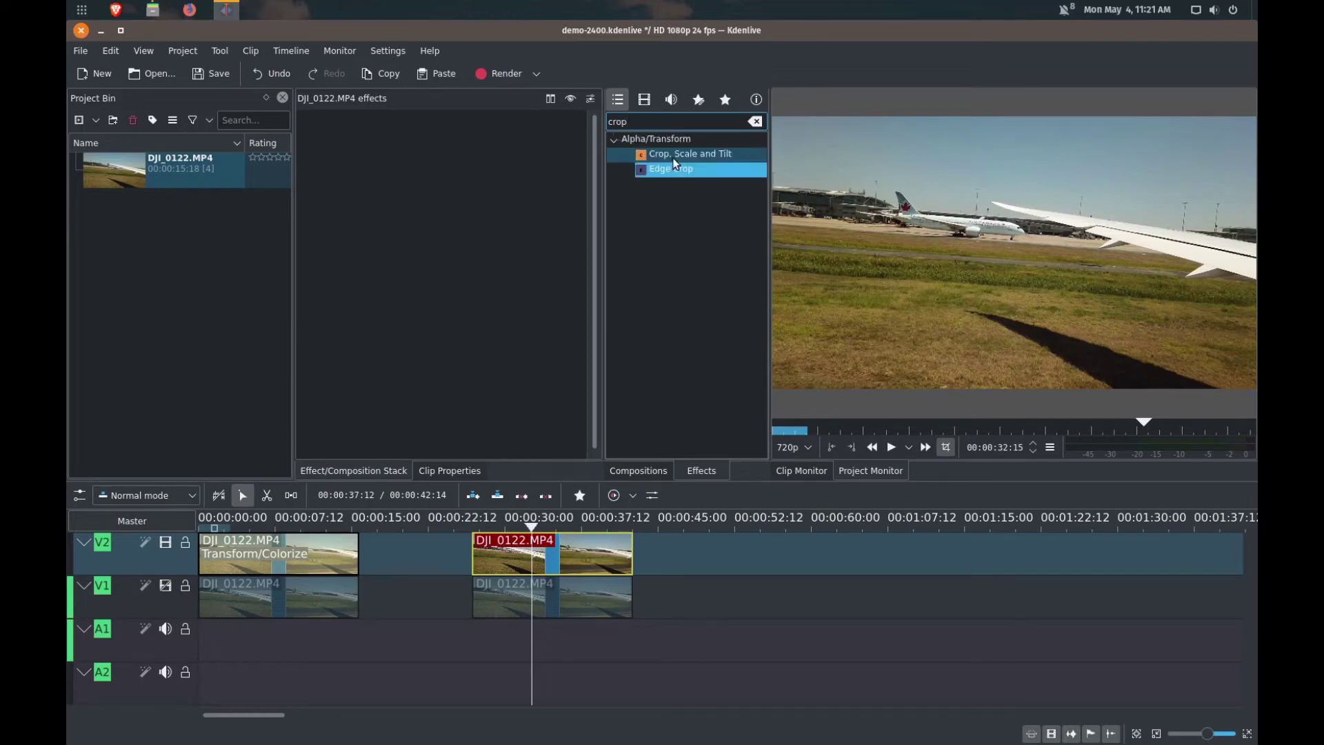
{"action": "left_click", "coordinate": [701, 155]}
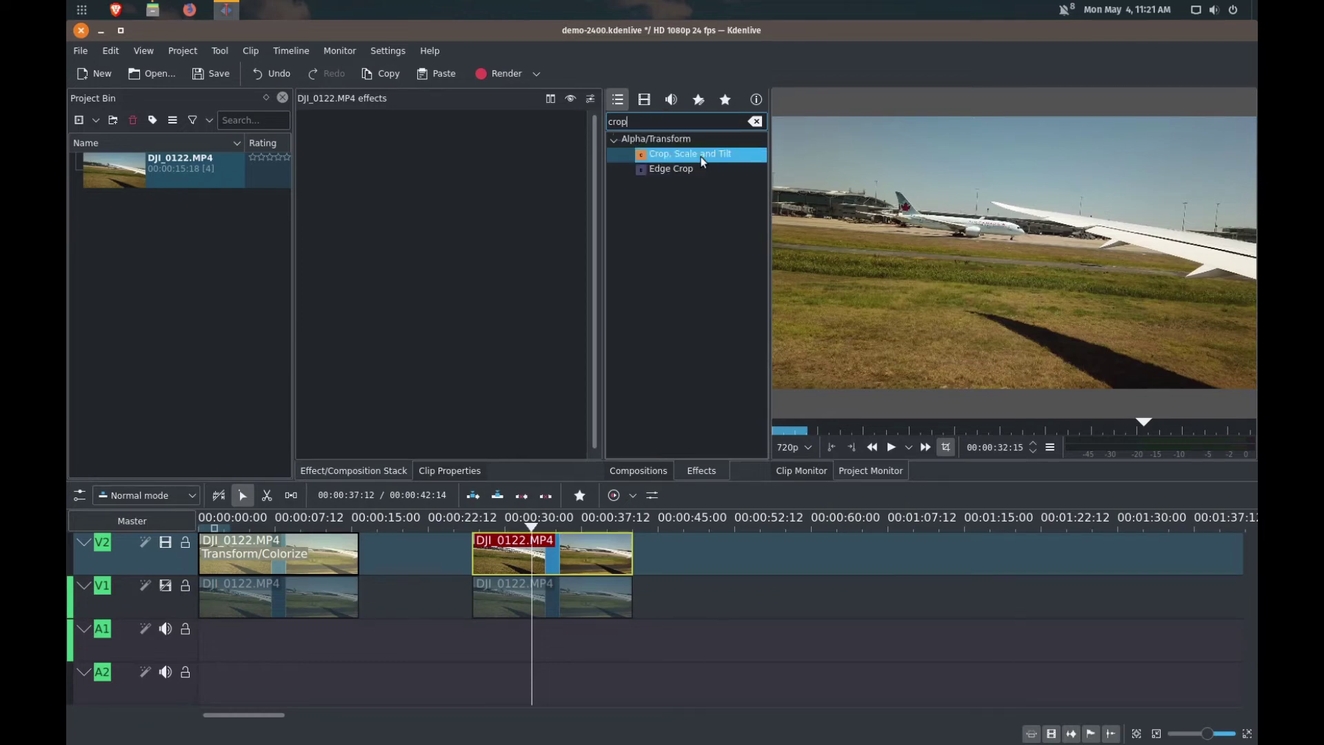
{"action": "left_click", "coordinate": [754, 122]}
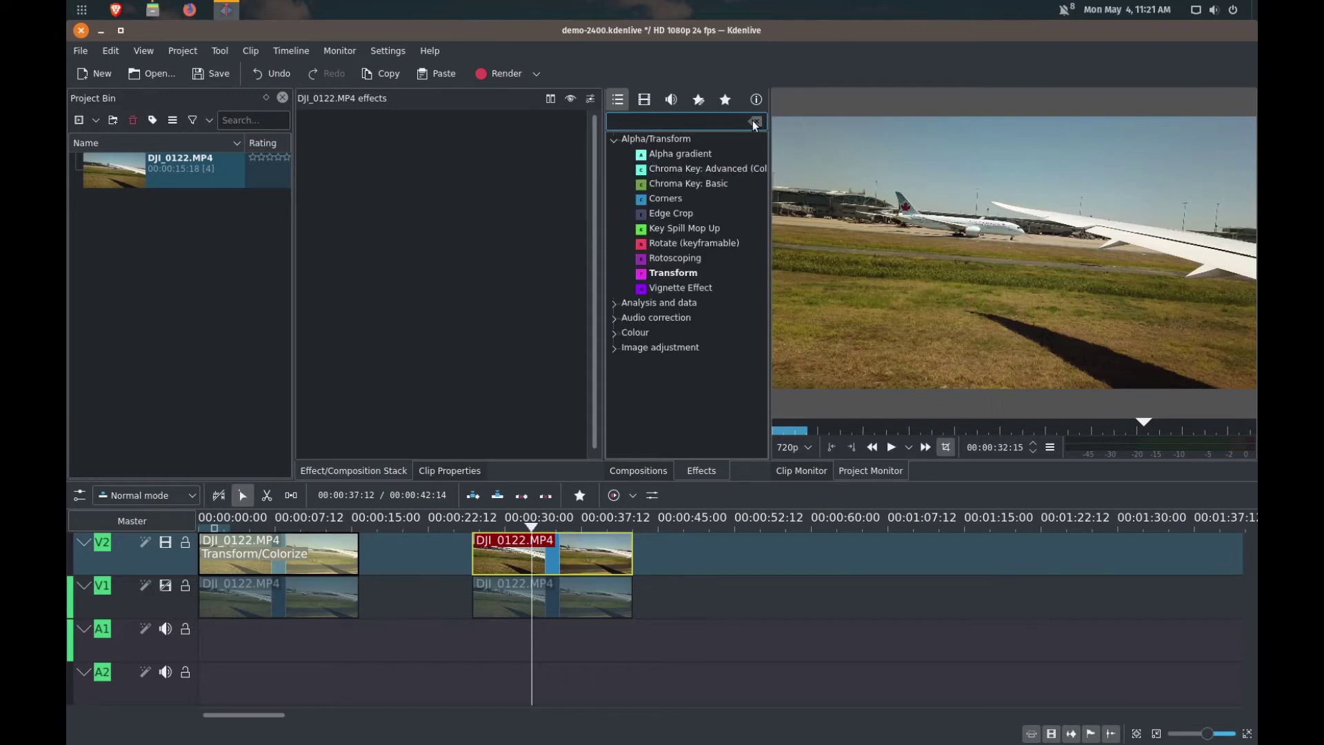
{"action": "left_click", "coordinate": [679, 142]}
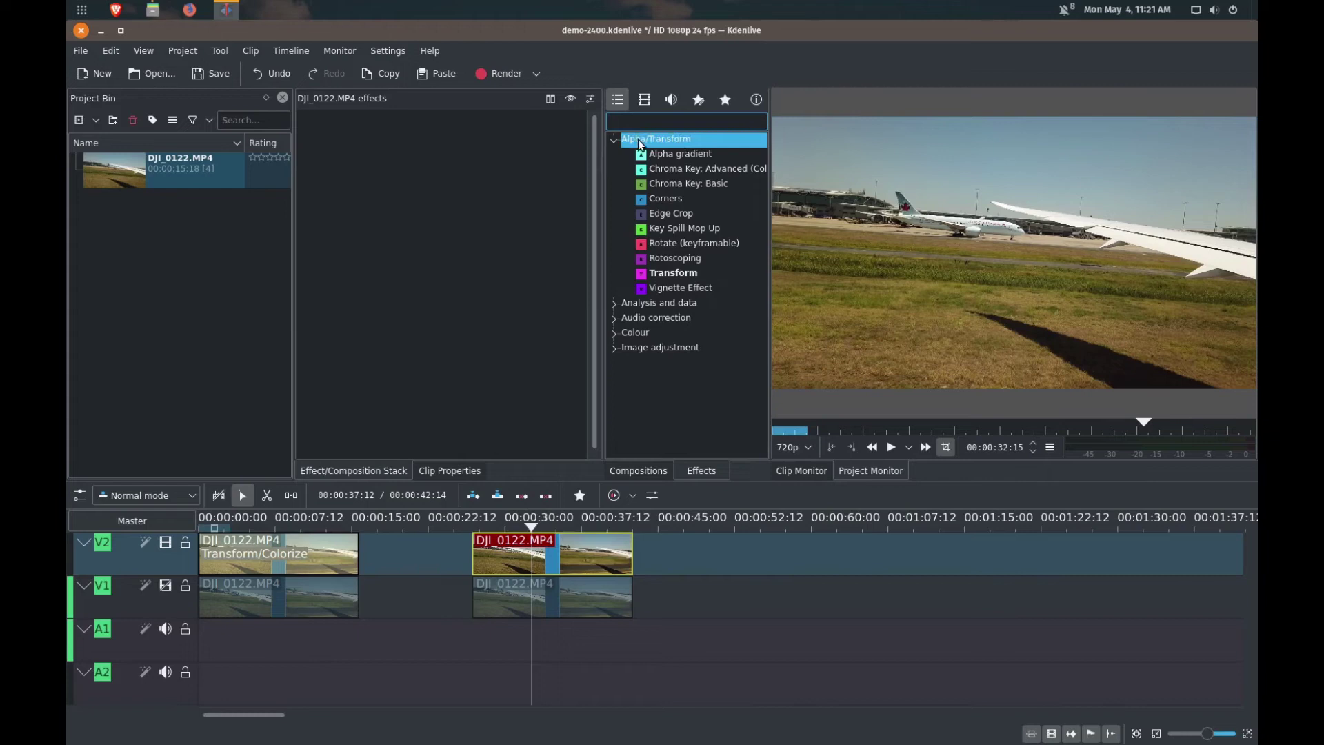
{"action": "left_click", "coordinate": [615, 141]}
{"action": "left_click", "coordinate": [615, 141]}
{"action": "left_click_drag", "start_coordinate": [698, 145], "coordinate": [711, 198]}
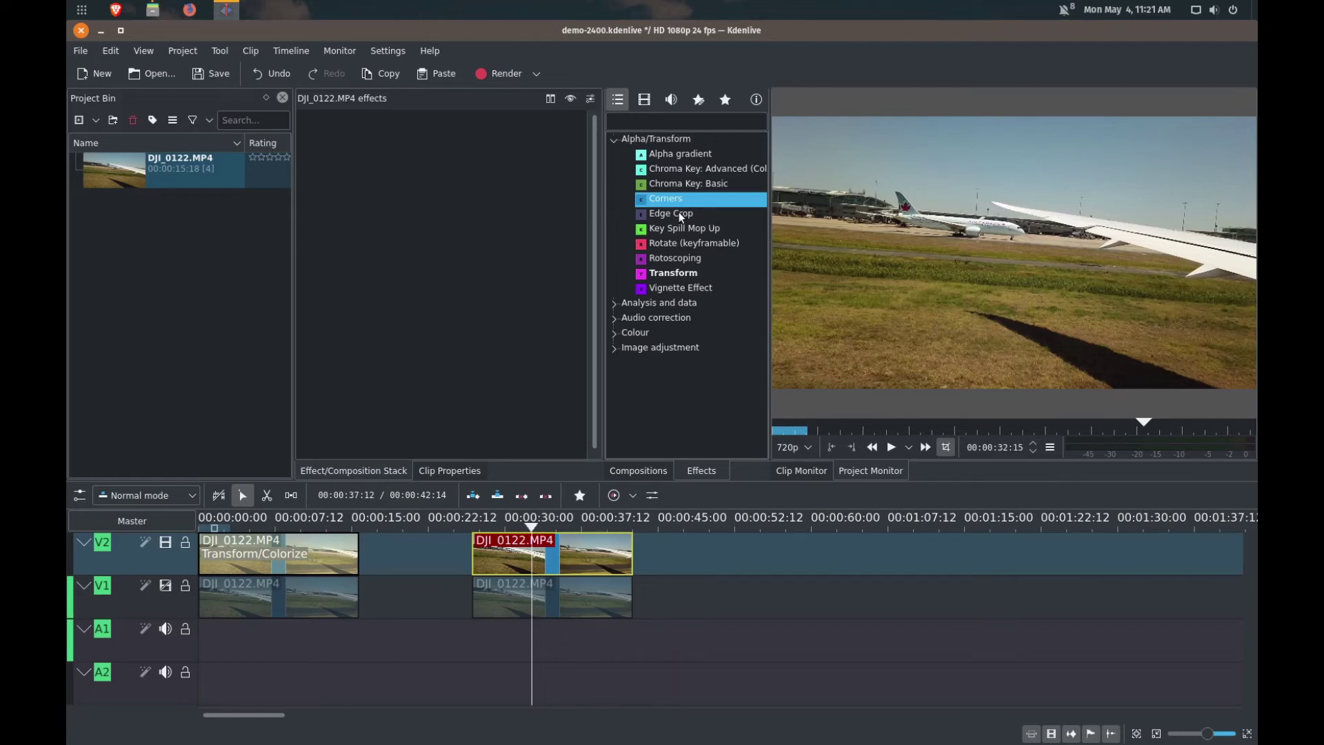
Step: Apply Crop, Scale and Tilt from a fresh 'crop' search to the second V2 clip
{"action": "left_click", "coordinate": [692, 127]}
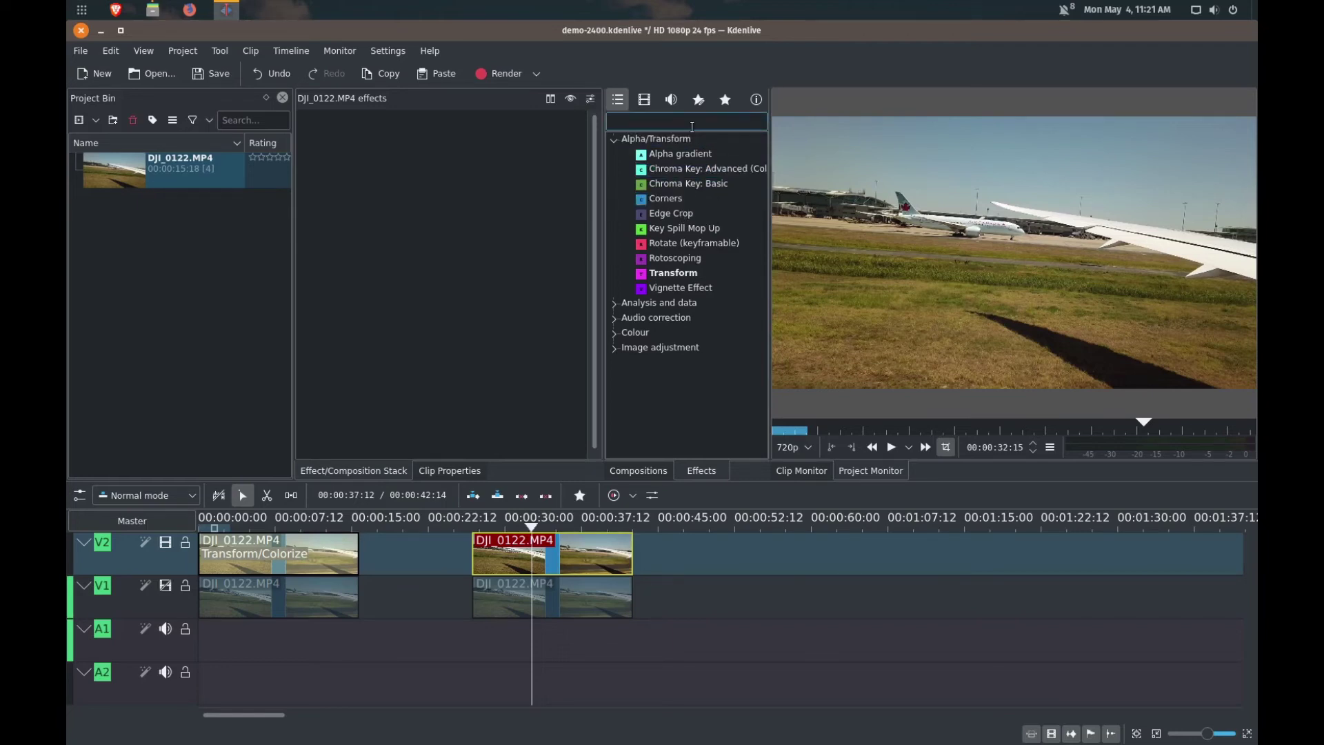
{"action": "type", "text": "cro"}
{"action": "type", "text": "p"}
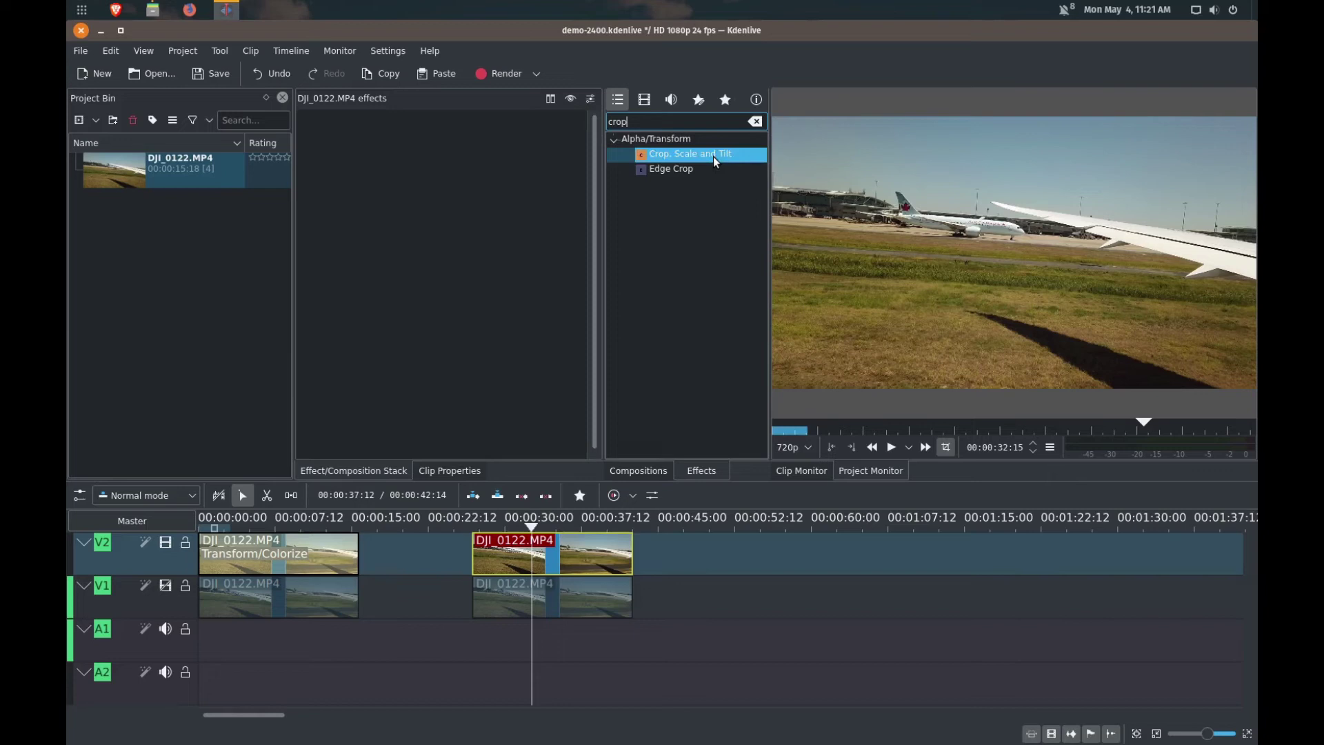
{"action": "left_click_drag", "start_coordinate": [713, 156], "coordinate": [570, 552]}
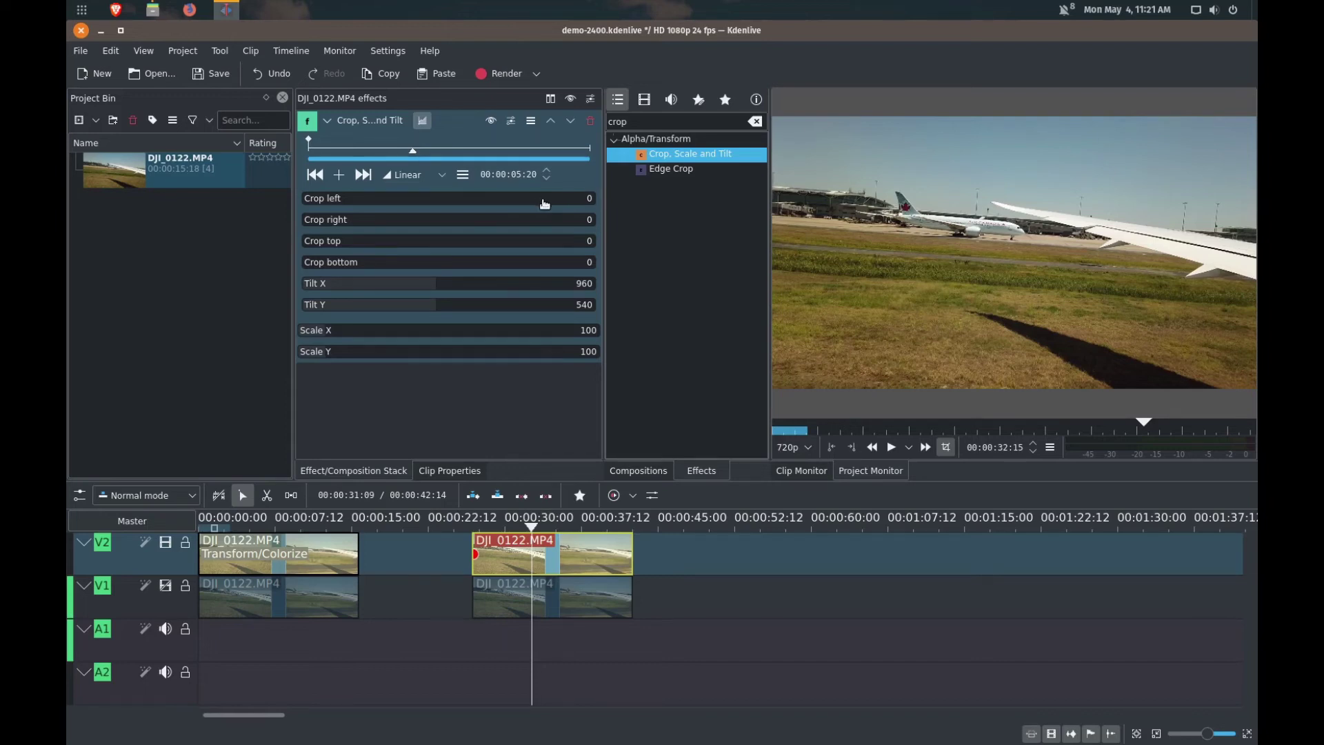
Step: Set the Crop, Scale and Tilt Crop left value to 960
{"action": "left_click", "coordinate": [588, 198]}
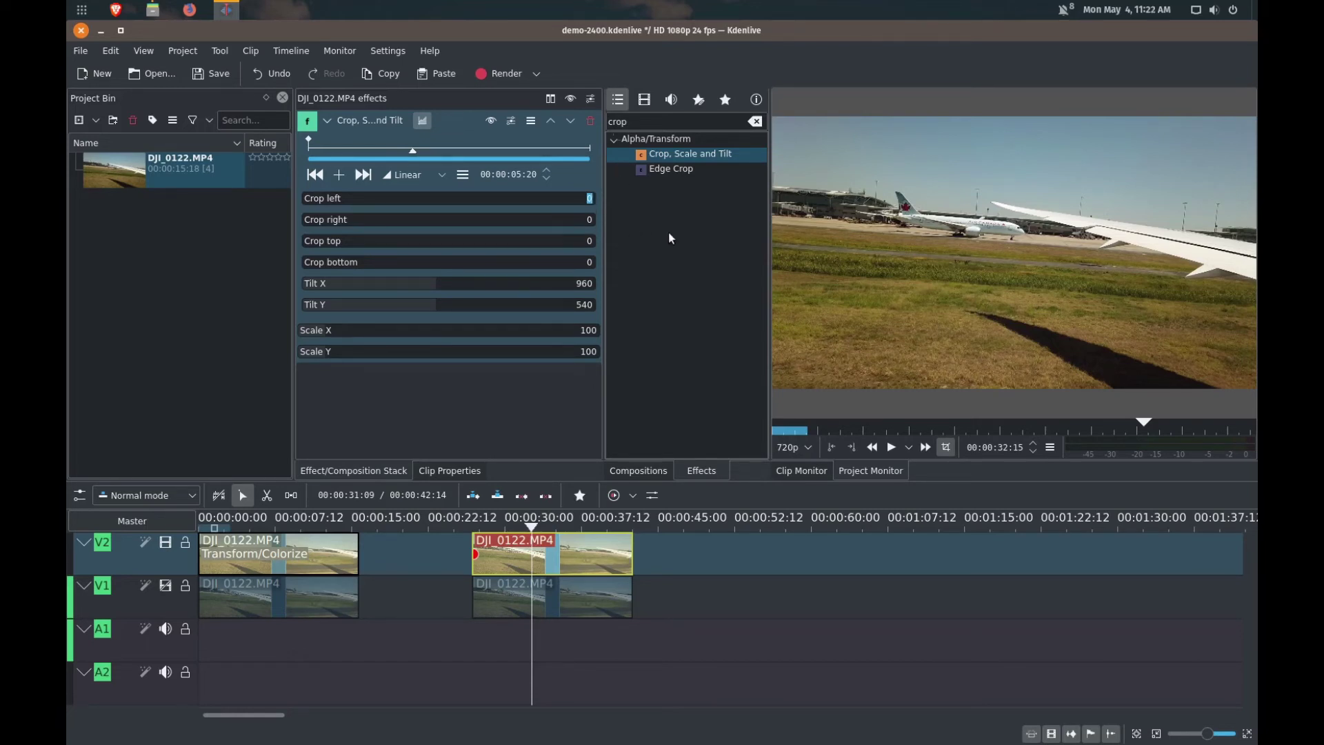
{"action": "type", "text": "960"}
{"action": "key", "text": "Tab"}
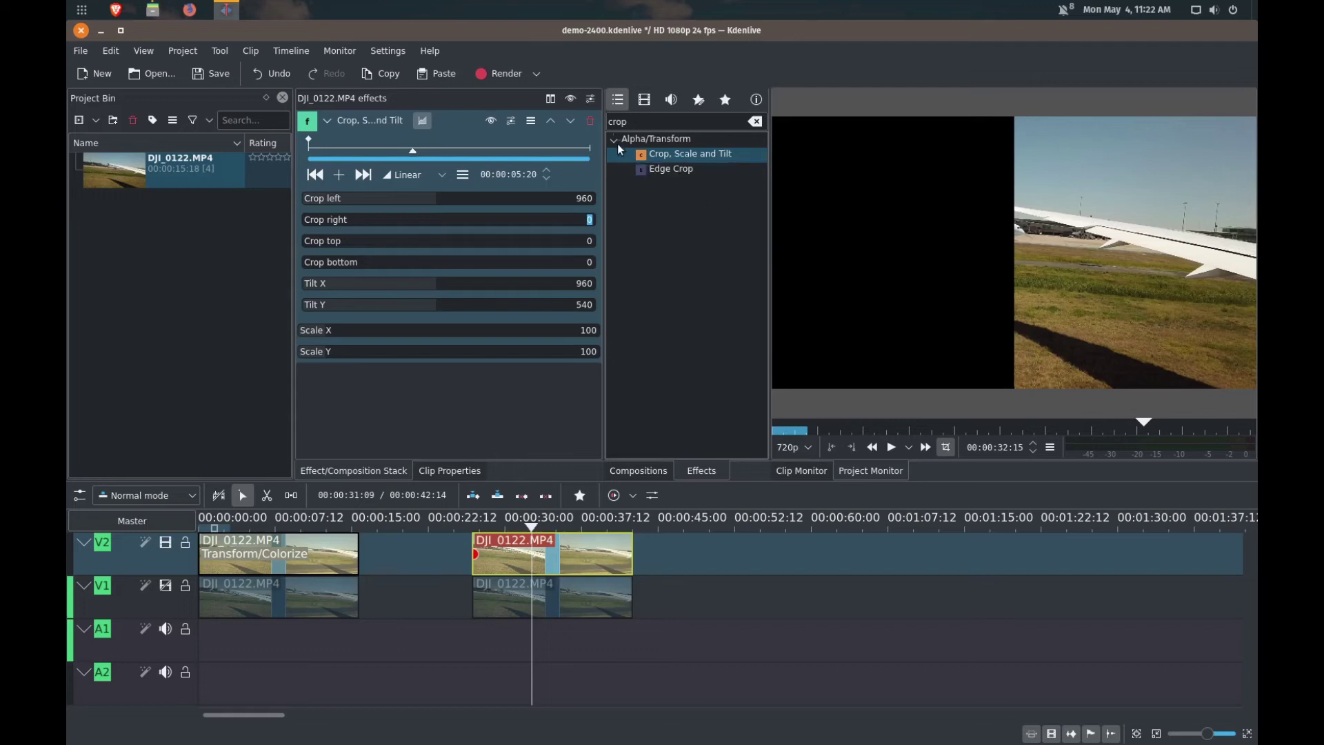
Step: Clear the effects search and toggle V1's video to compare, leaving it visible
{"action": "left_click", "coordinate": [636, 122]}
{"action": "key", "text": "BackSpace"}
{"action": "key", "text": "BackSpace"}
{"action": "key", "text": "BackSpace"}
{"action": "key", "text": "BackSpace"}
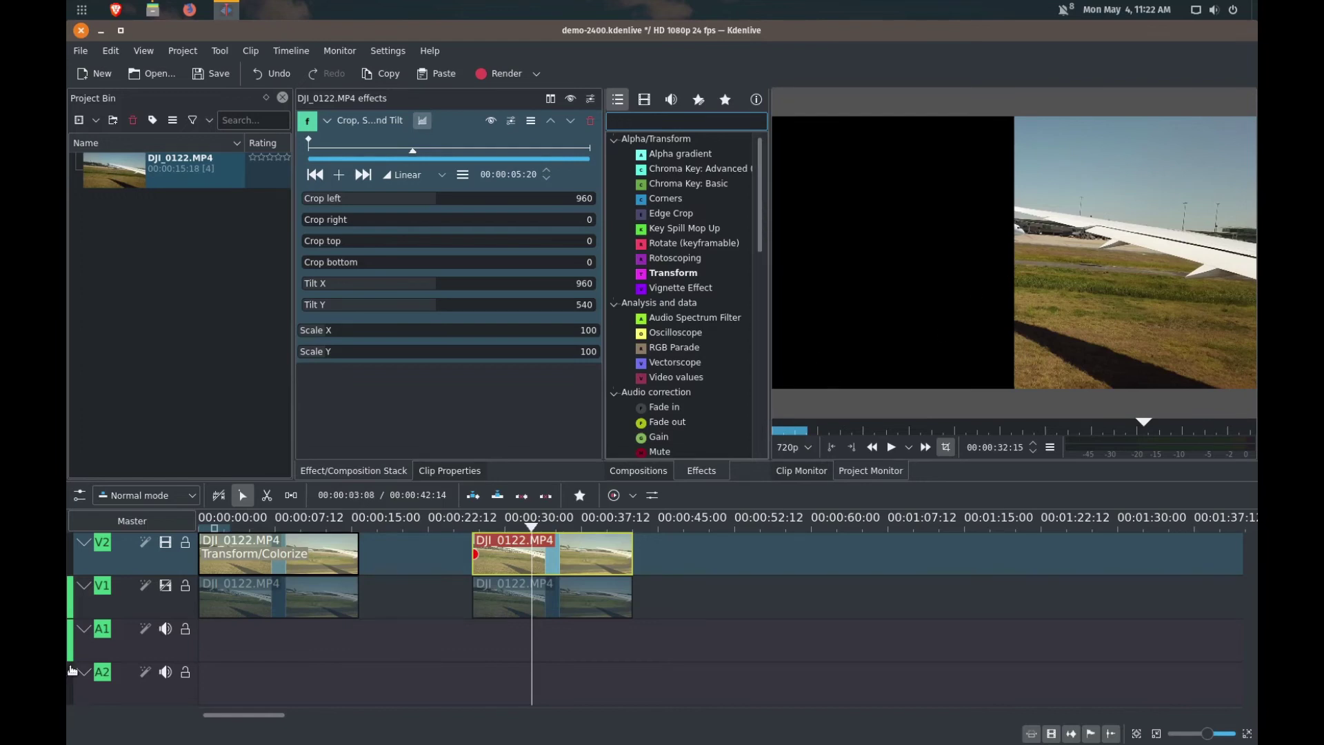
{"action": "left_click", "coordinate": [166, 587]}
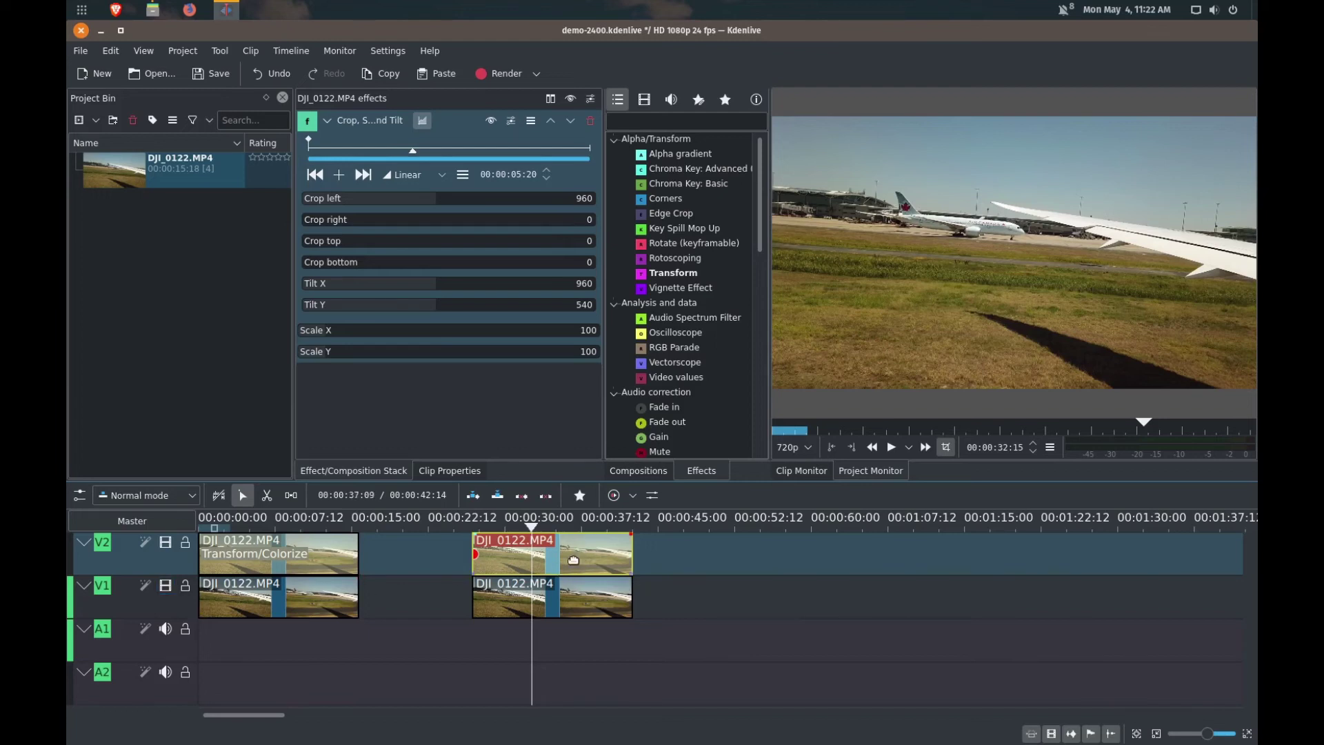
{"action": "left_click", "coordinate": [170, 586]}
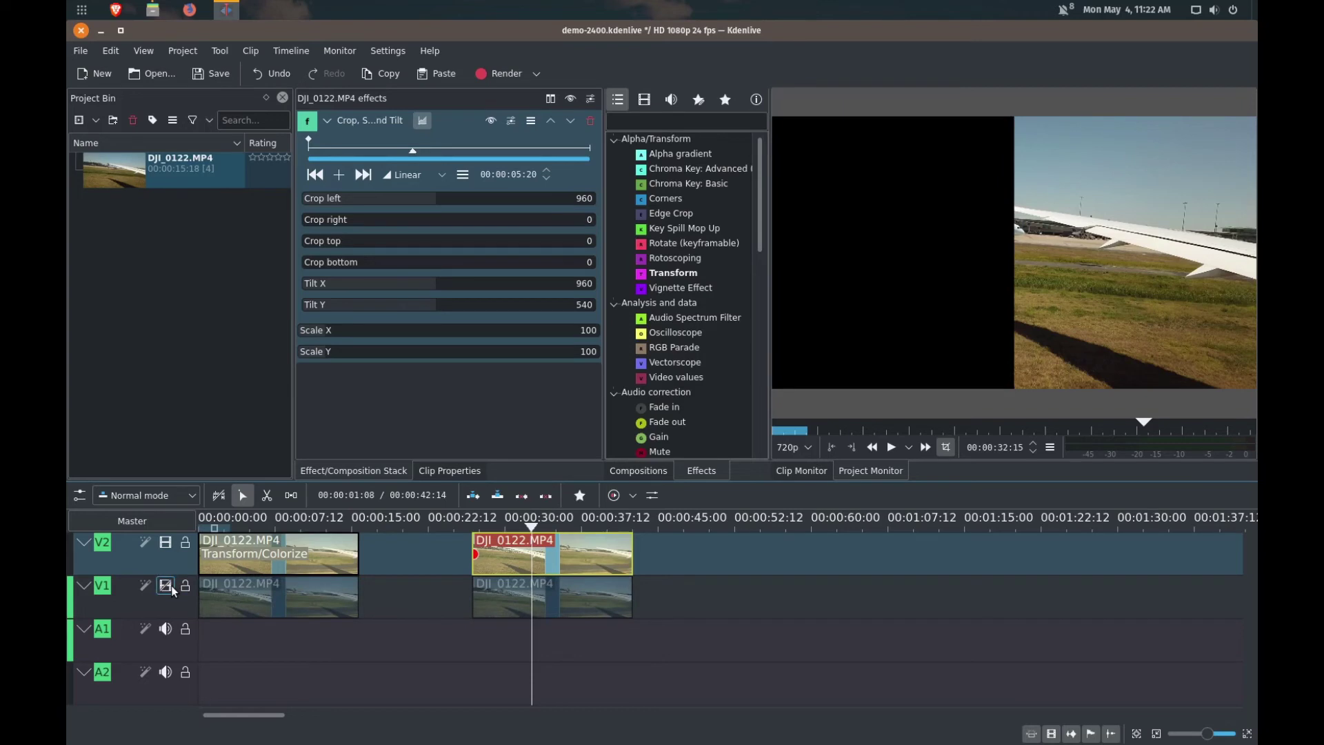
{"action": "left_click", "coordinate": [172, 588]}
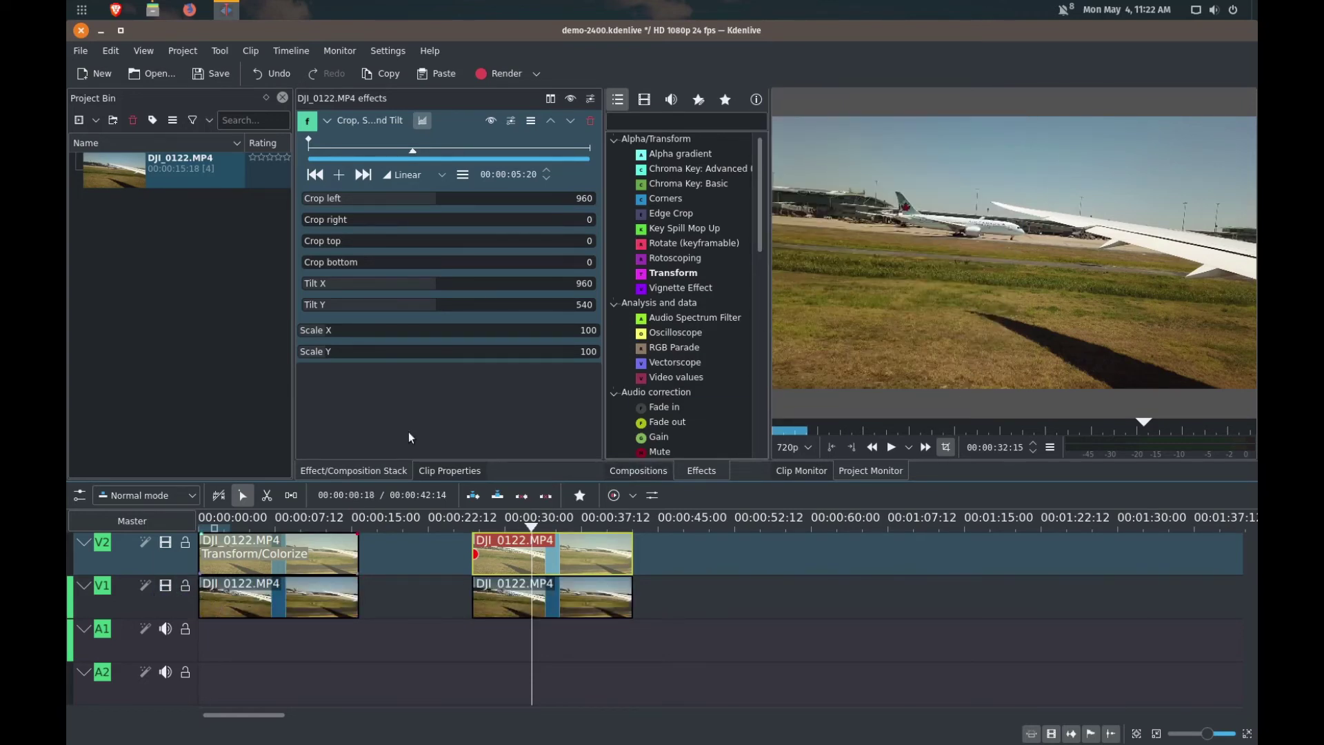
Step: Search the effects for 'color' and apply Colorize to the cropped V2 clip
{"action": "left_click", "coordinate": [678, 122]}
{"action": "type", "text": "co"}
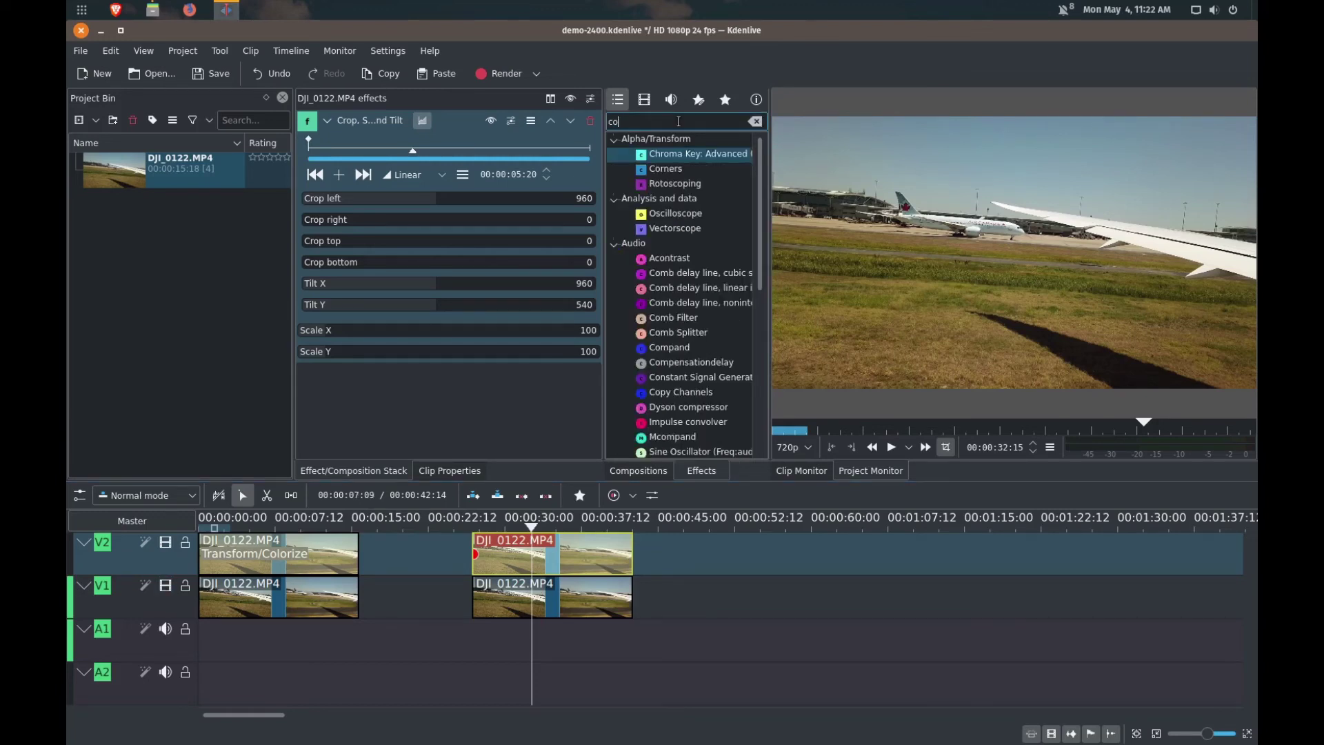
{"action": "type", "text": "lo"}
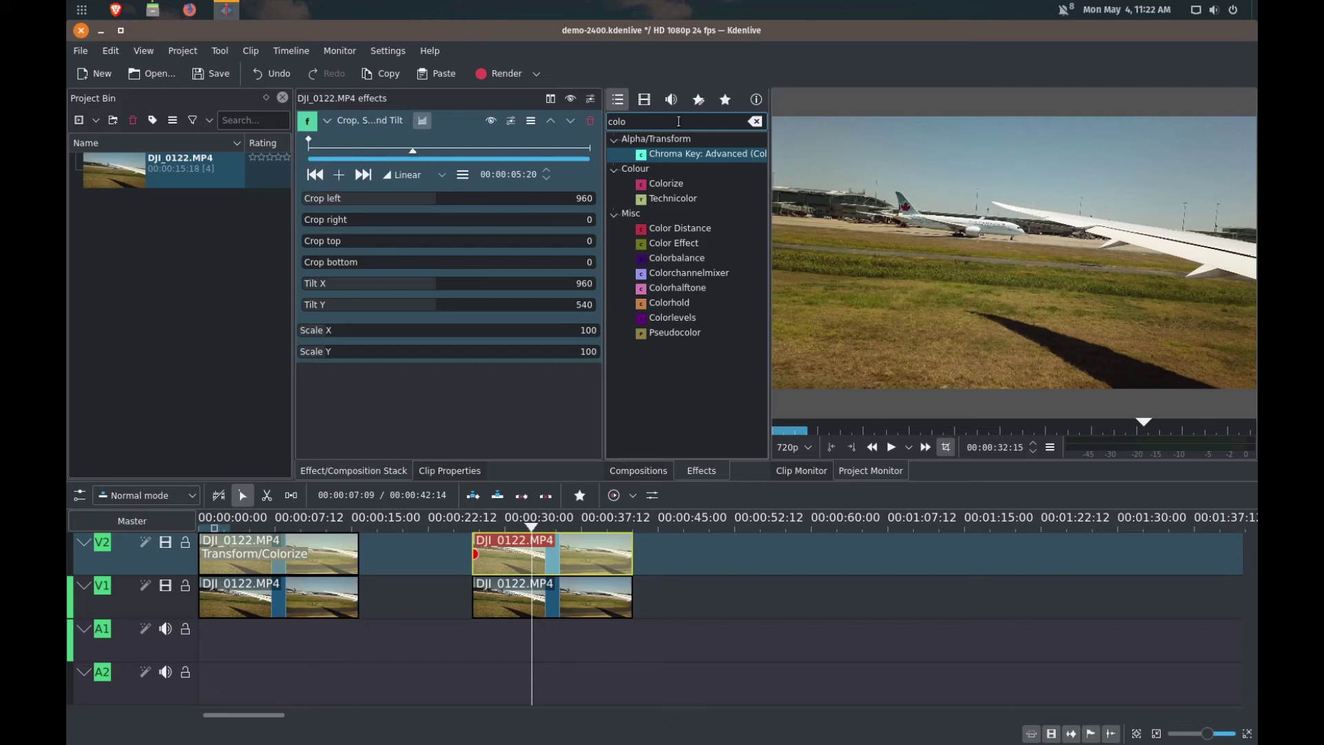
{"action": "type", "text": "r"}
{"action": "left_click_drag", "start_coordinate": [679, 185], "coordinate": [573, 553]}
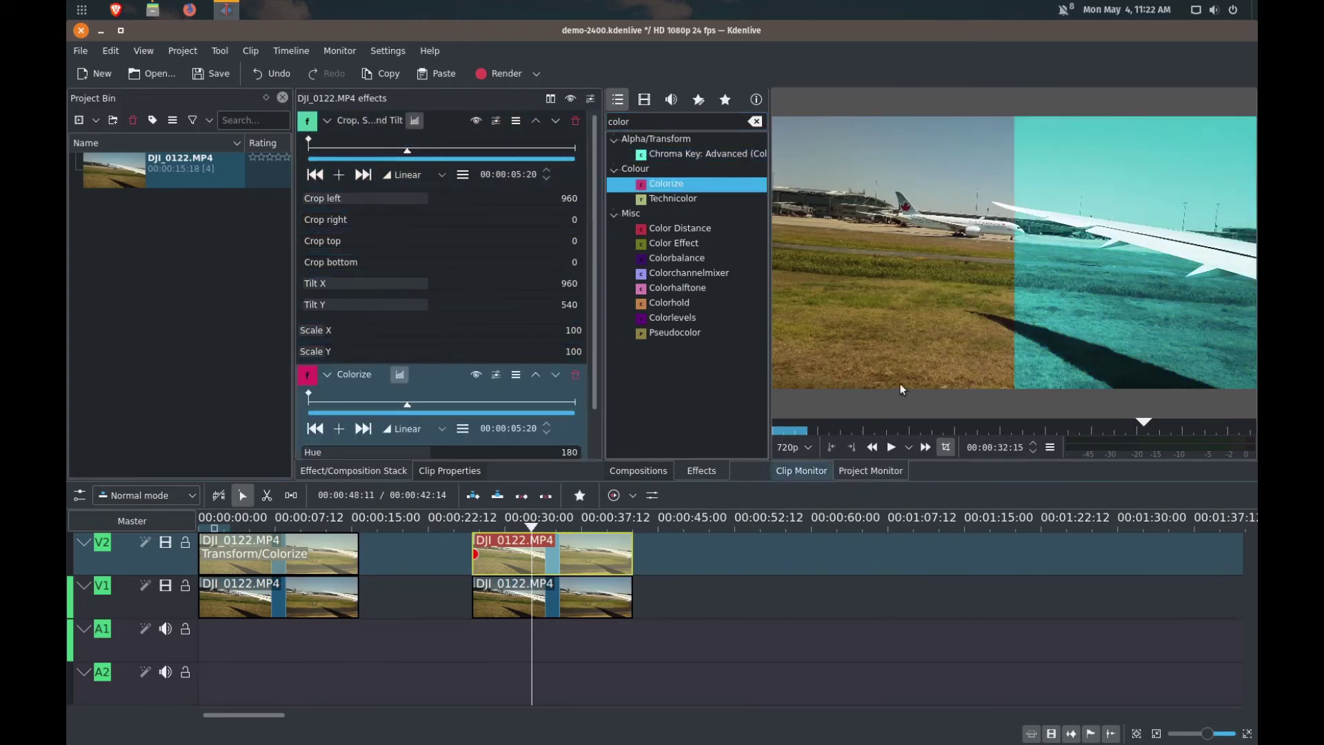
Step: Toggle V1 off and on to check the teal half, then play from about 00:00:28
{"action": "left_click", "coordinate": [164, 587]}
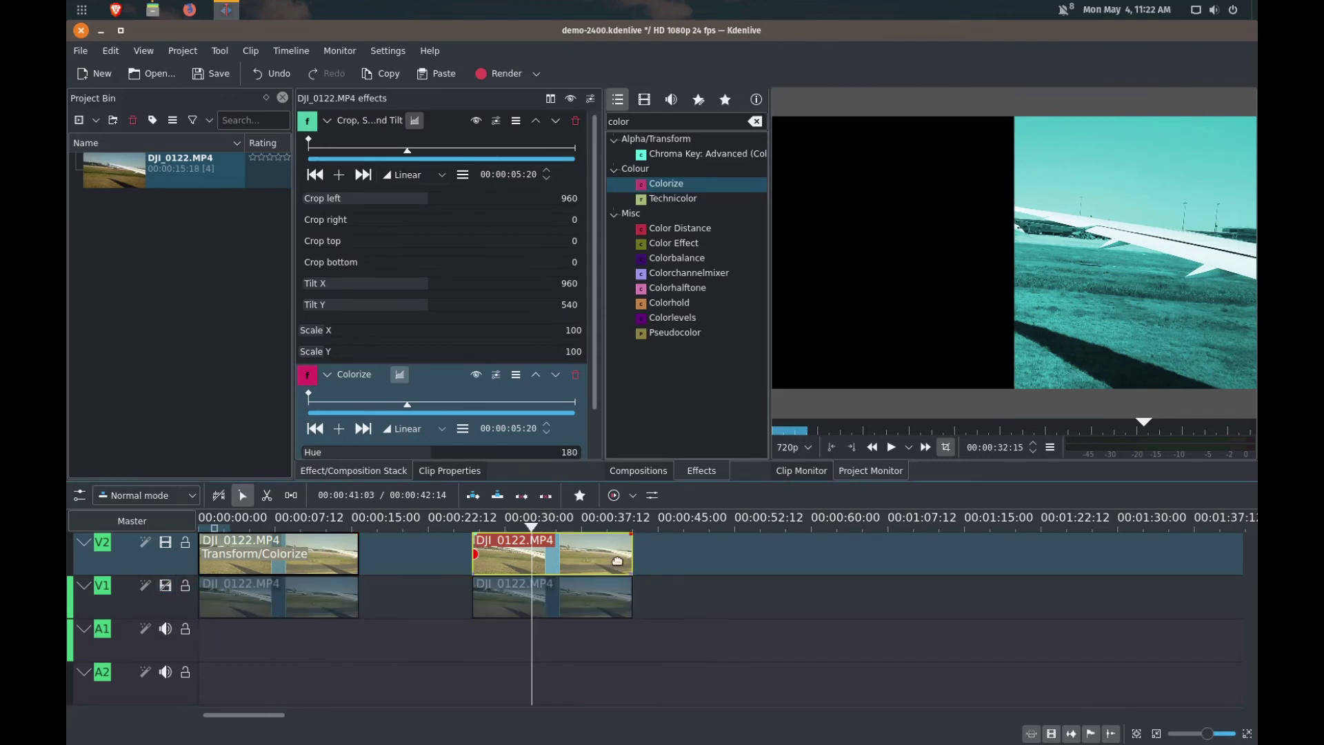
{"action": "left_click", "coordinate": [166, 588]}
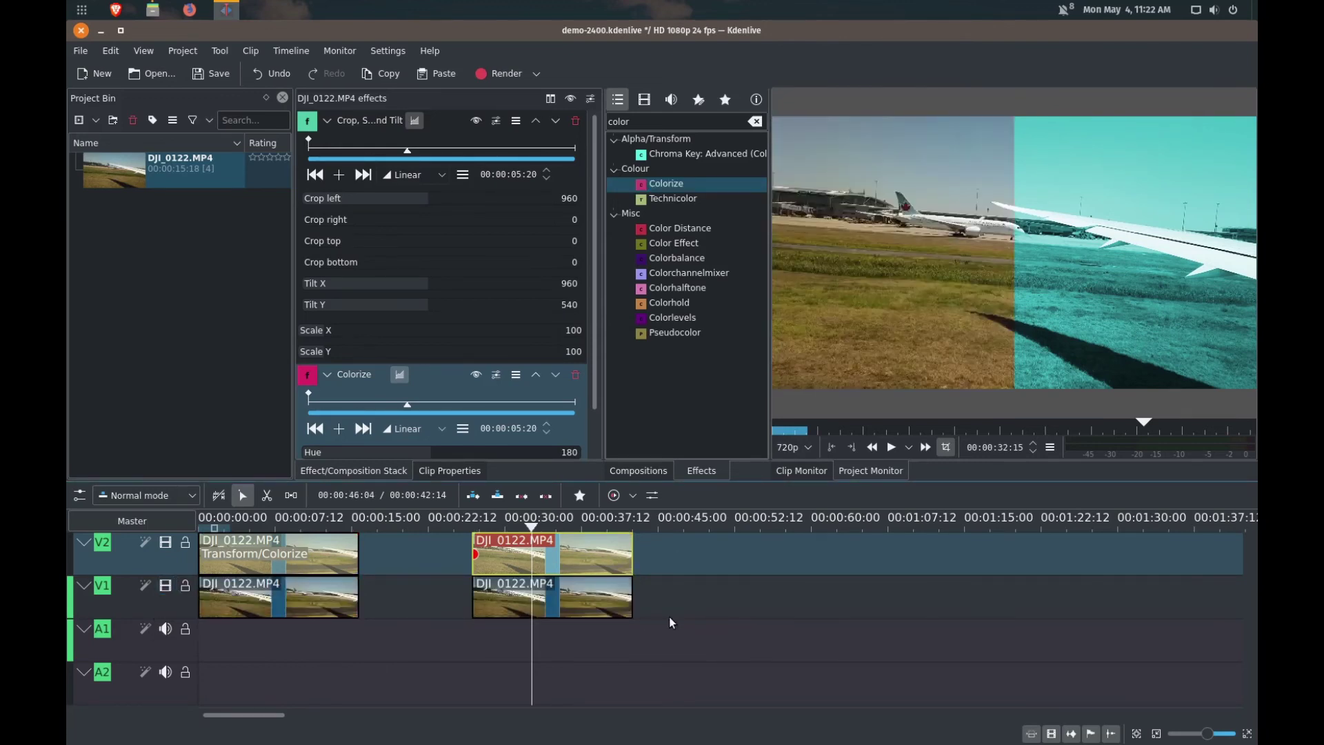
{"action": "left_click_drag", "start_coordinate": [532, 523], "coordinate": [488, 529]}
{"action": "key", "text": "space"}
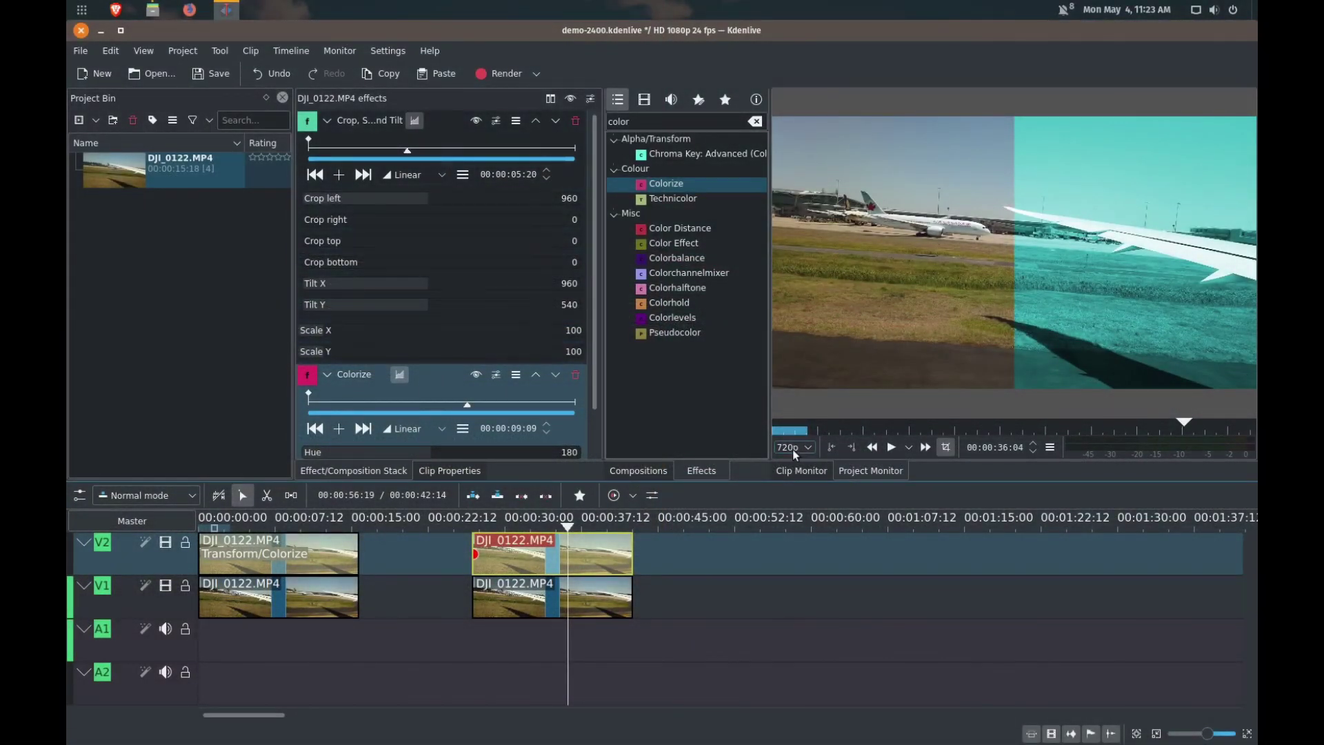
Step: Show the monitor's preview resolution choices from the 720p dropdown
{"action": "left_click", "coordinate": [807, 449]}
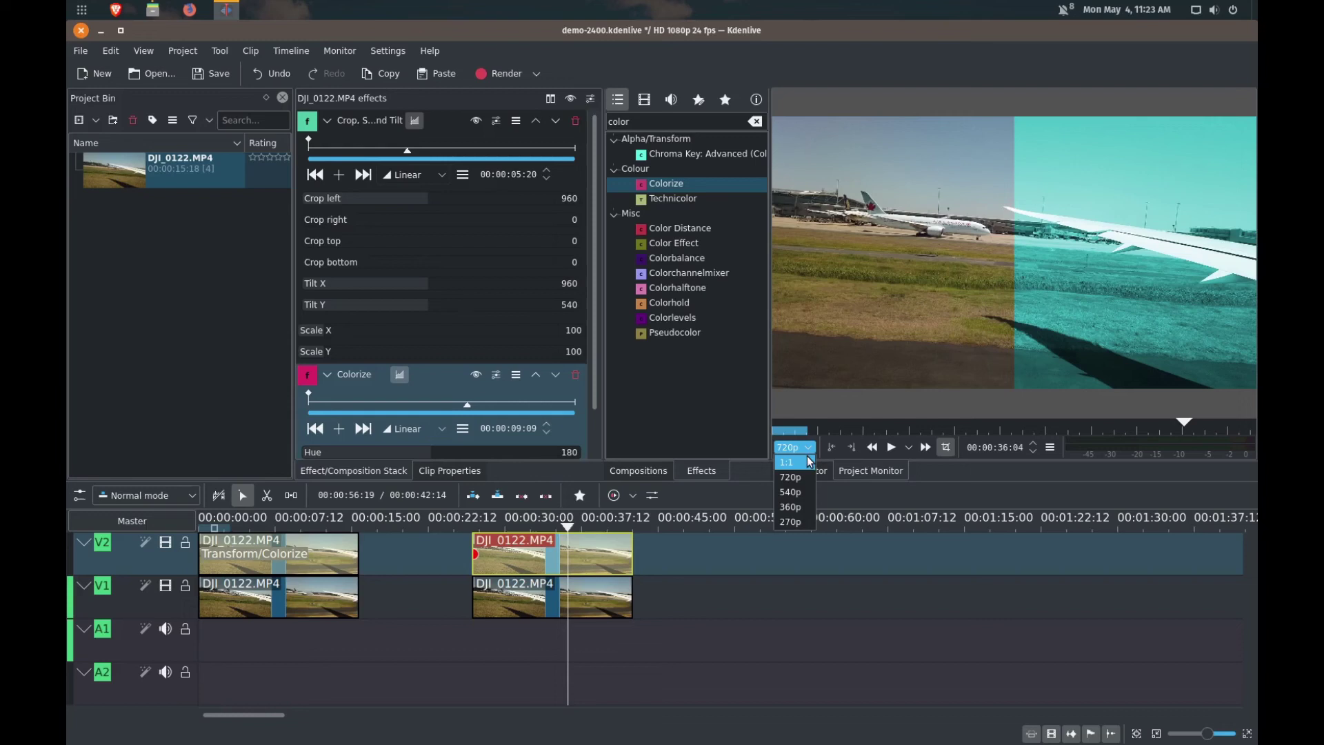
Step: Set the monitor preview resolution to 360p and play the split-screen clip
{"action": "left_click", "coordinate": [799, 508]}
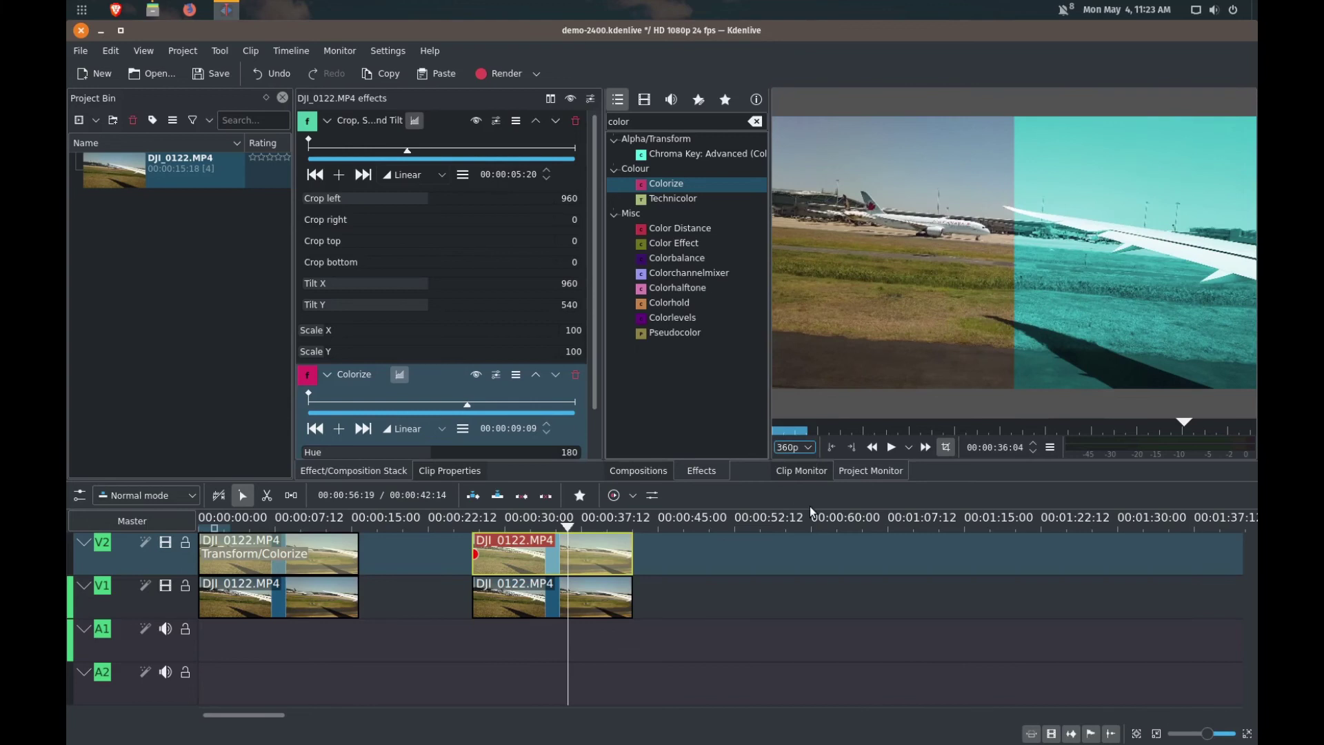
{"action": "left_click", "coordinate": [487, 526]}
{"action": "key", "text": "space"}
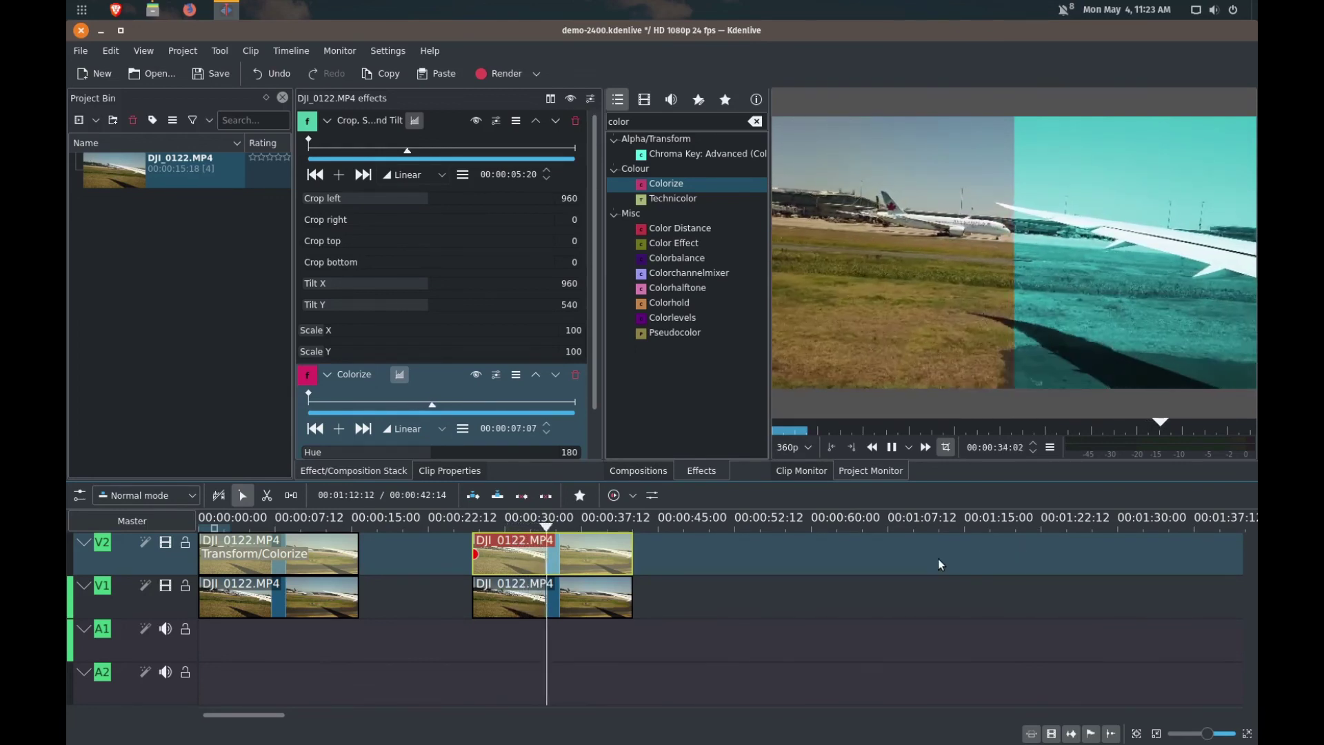
{"action": "key", "text": "space"}
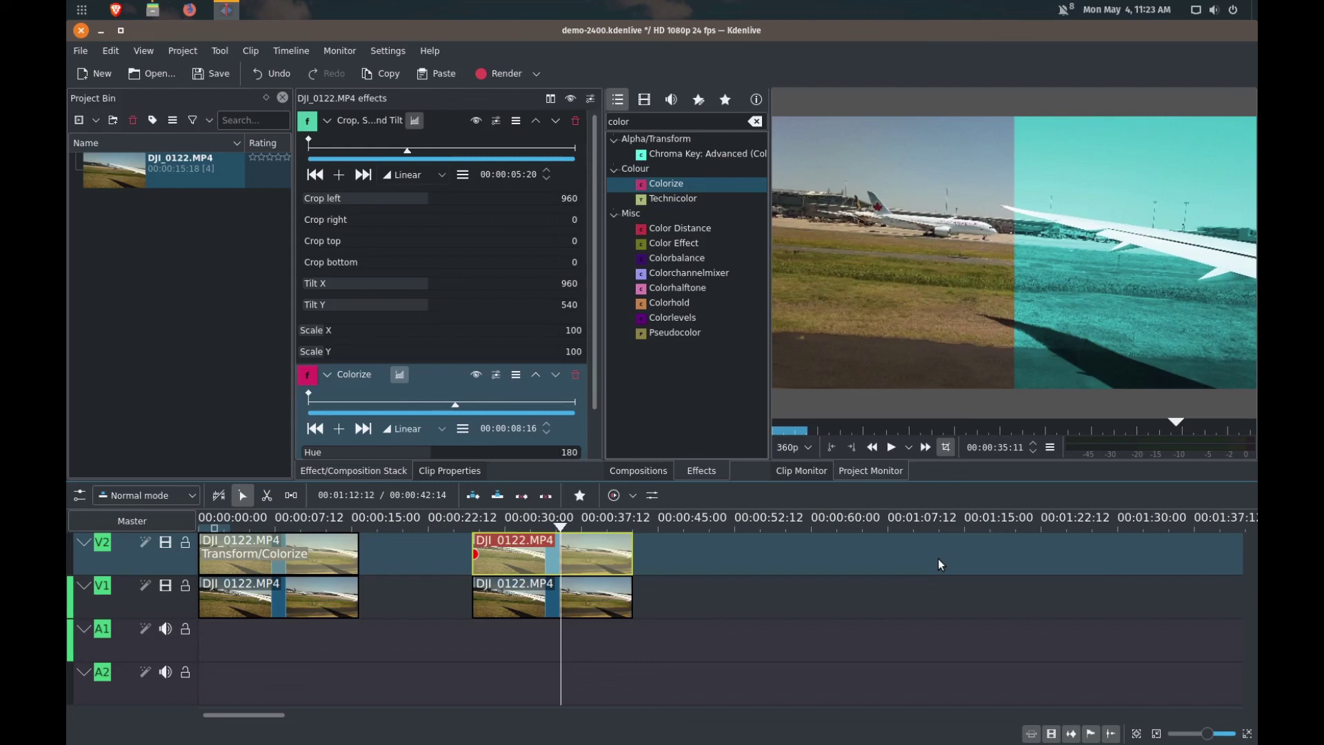